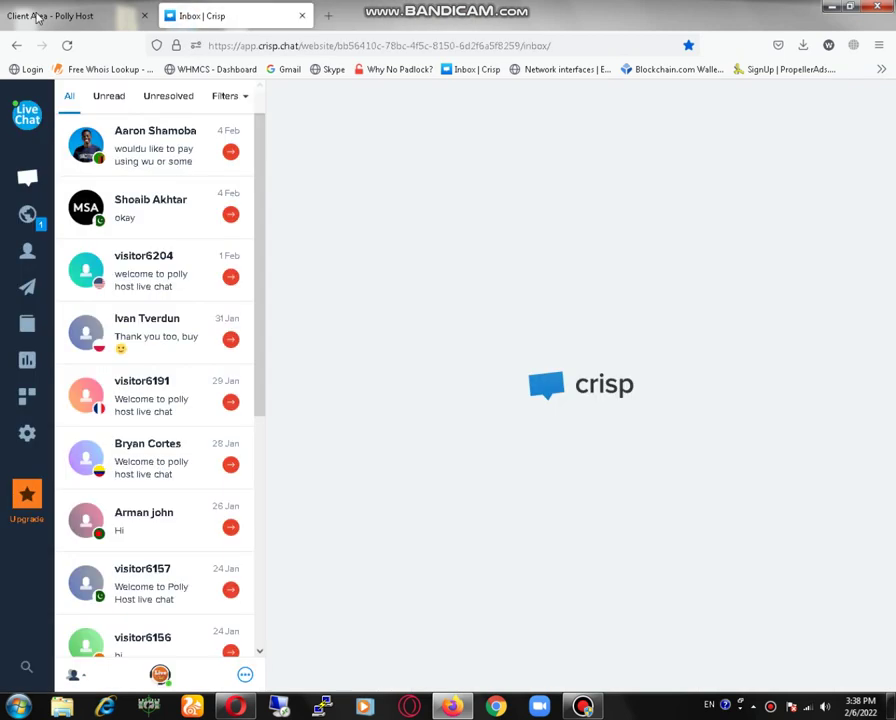
- From the PollyHost client area, open cPanel for the websiteforest.online Hosting - Professional plan
click(22, 18)
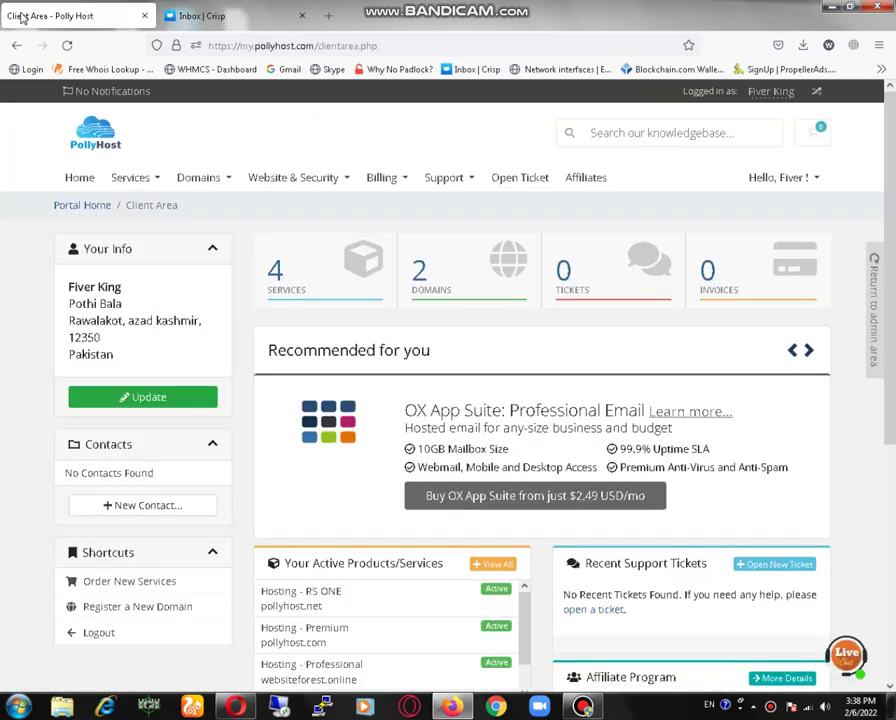
scroll(578, 318, down, 2)
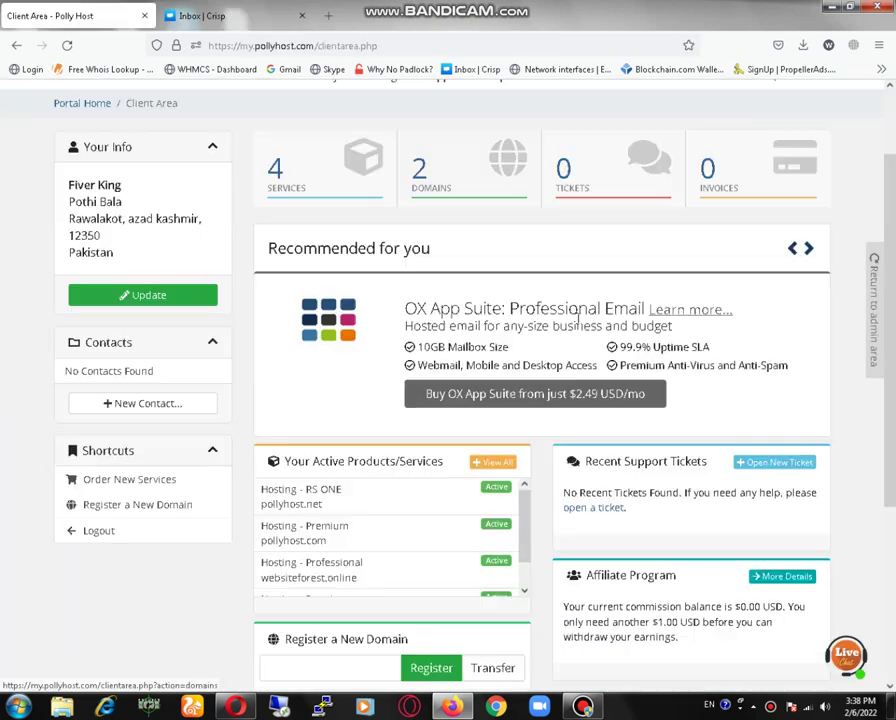
scroll(578, 318, down, 2)
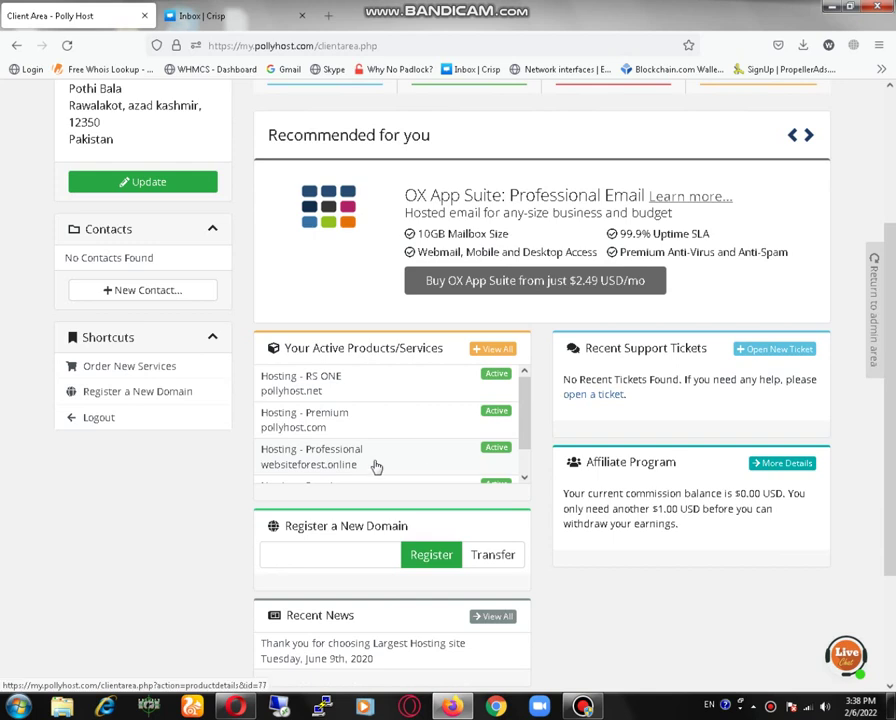
click(376, 467)
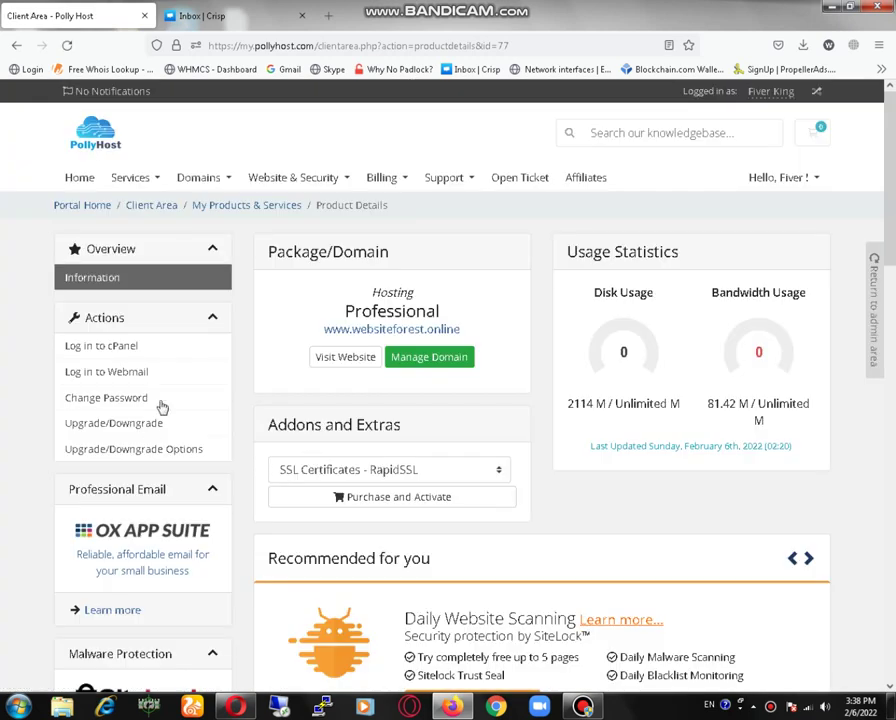
click(92, 350)
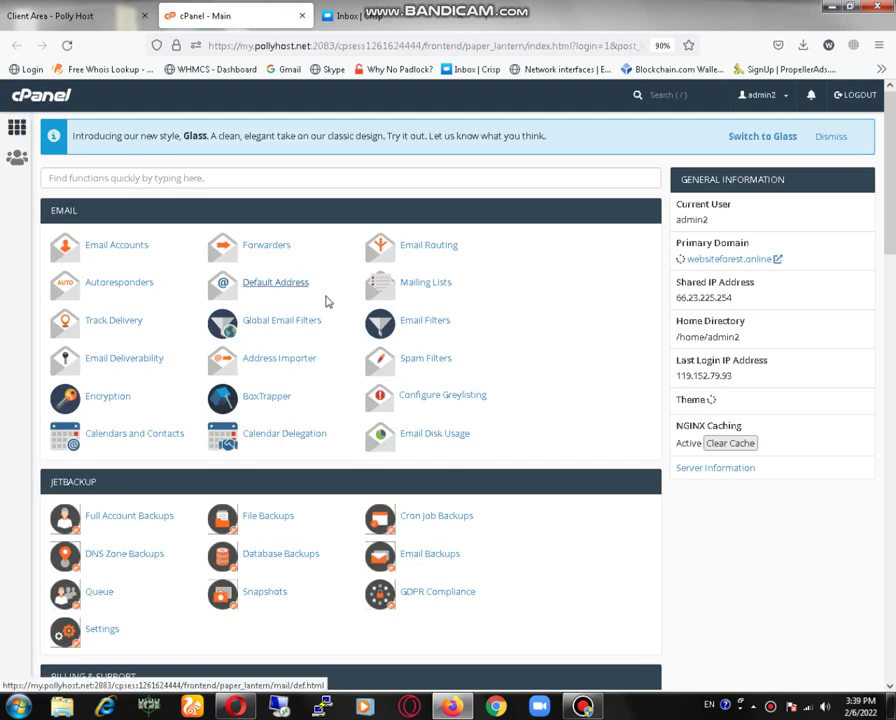
- Open the WordPress script from cPanel's Softaculous Apps Installer section
scroll(606, 433, down, 20)
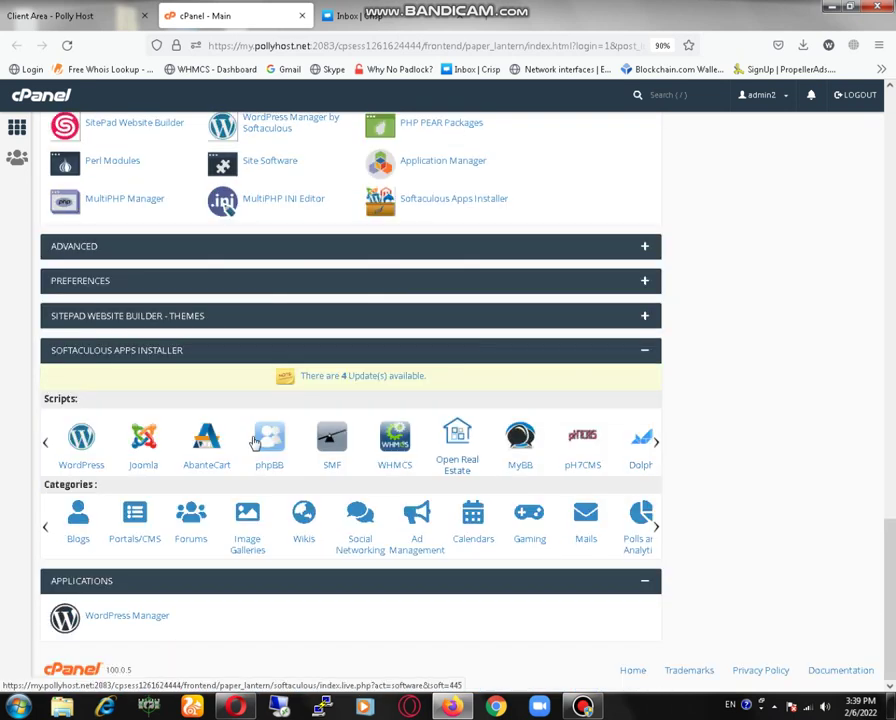
click(82, 440)
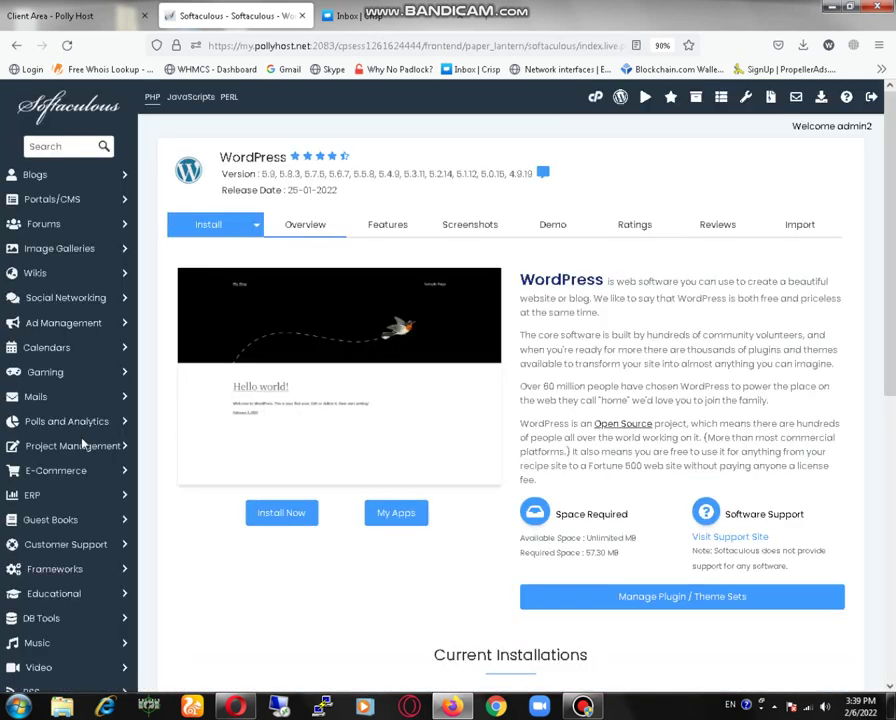
- Open the WordPress install form and clear 'wp' from the In Directory field
click(208, 228)
click(492, 362)
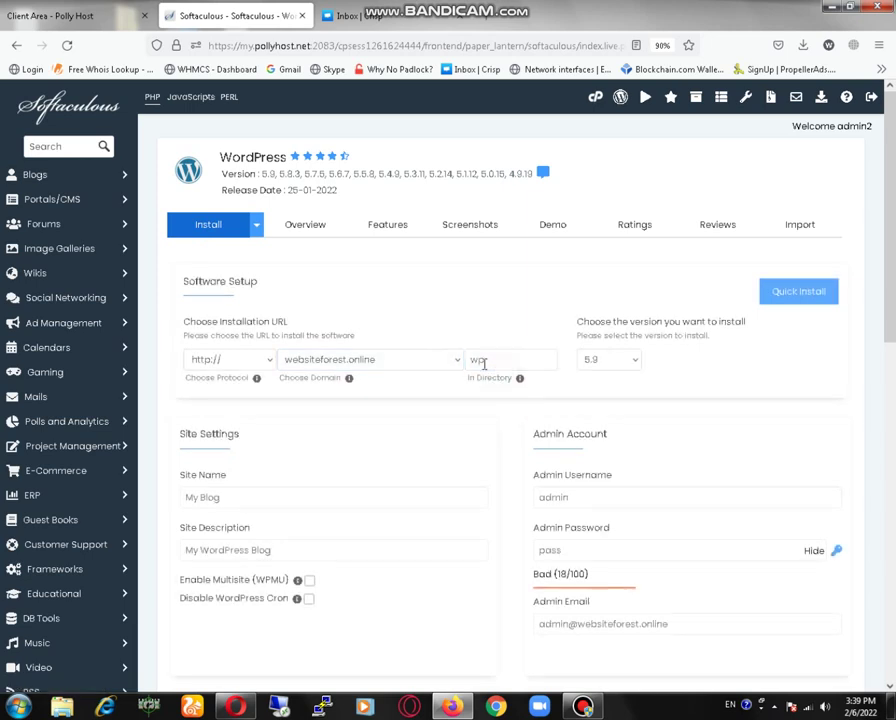
double_click(475, 360)
key(BackSpace)
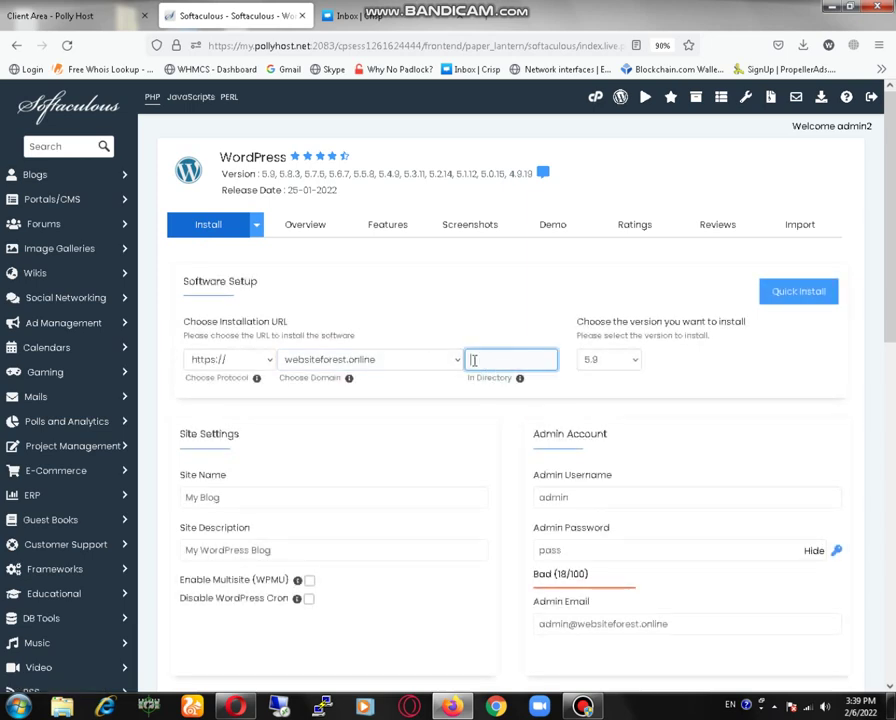
click(444, 372)
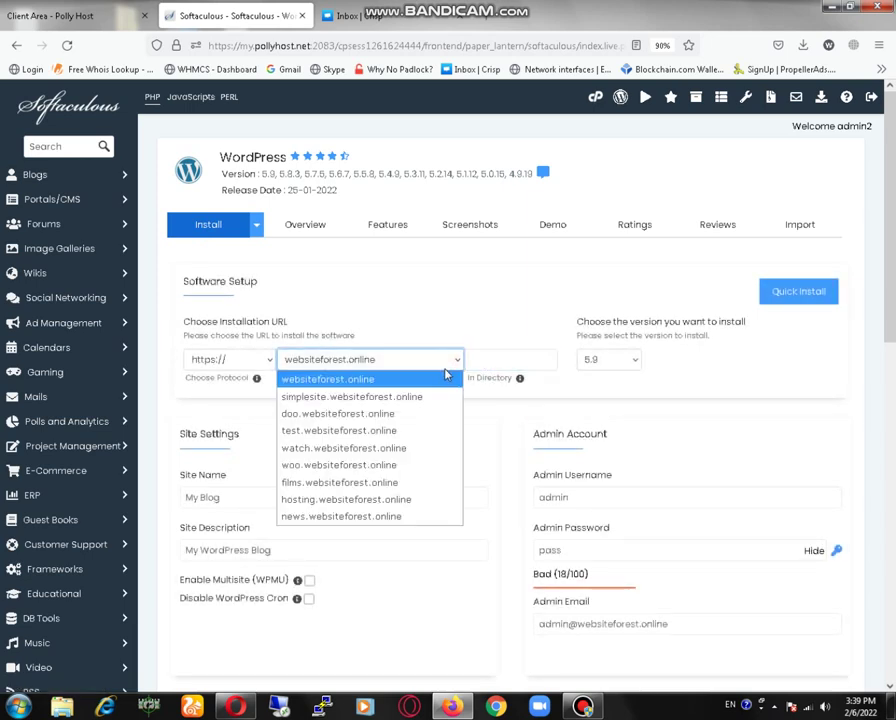
click(620, 100)
- Open WordPress Management in a new tab to view existing installations
right_click(620, 100)
click(662, 111)
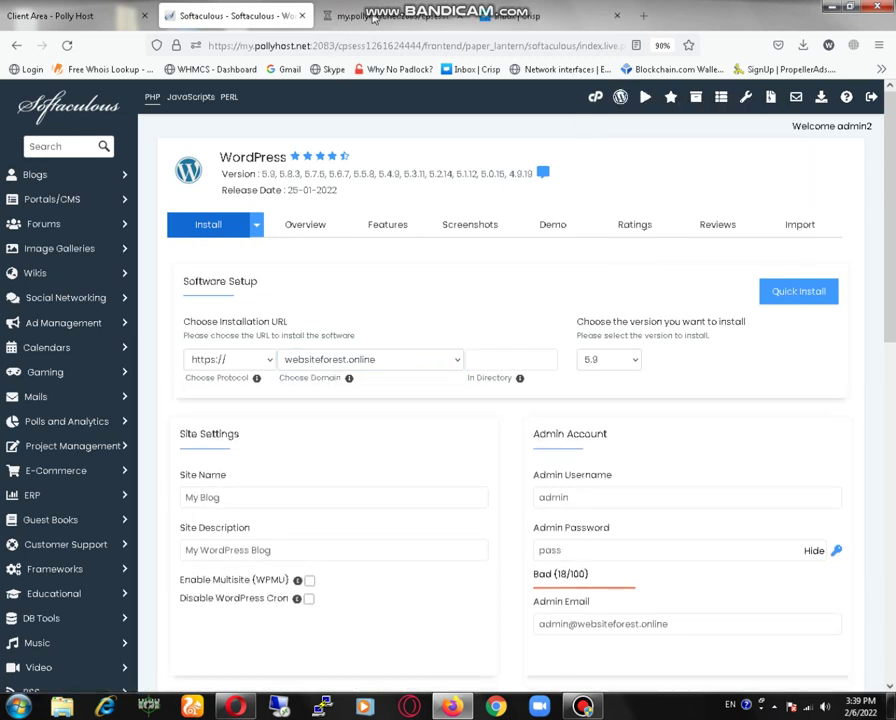
click(374, 20)
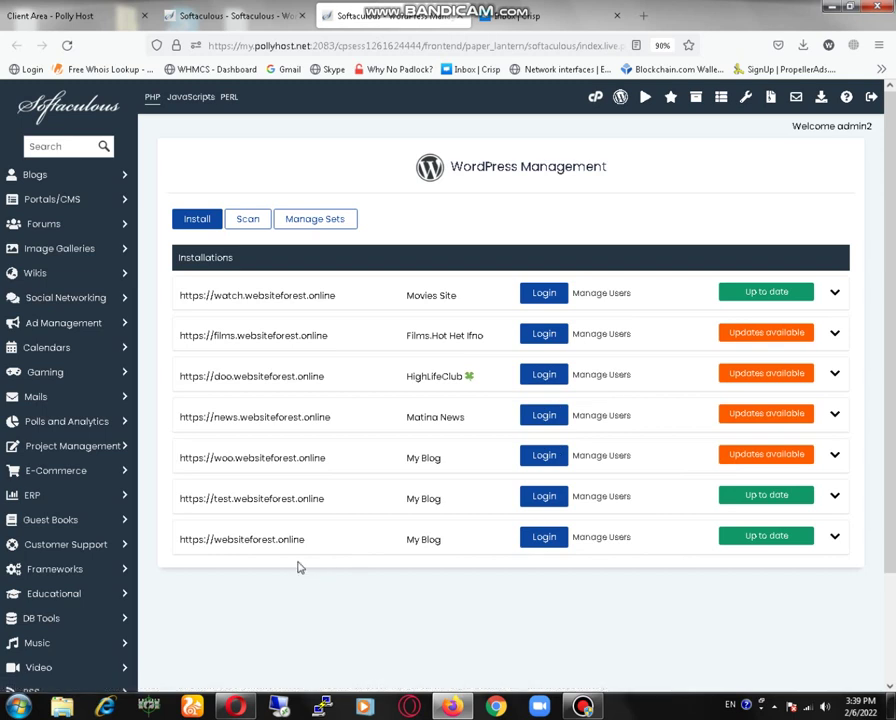
click(266, 498)
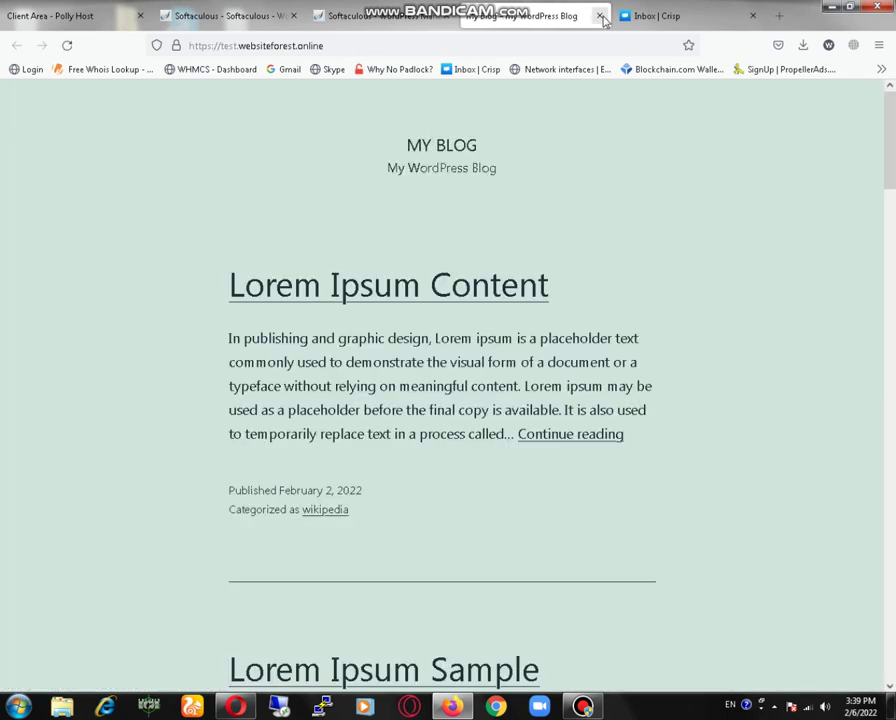
scroll(622, 210, down, 5)
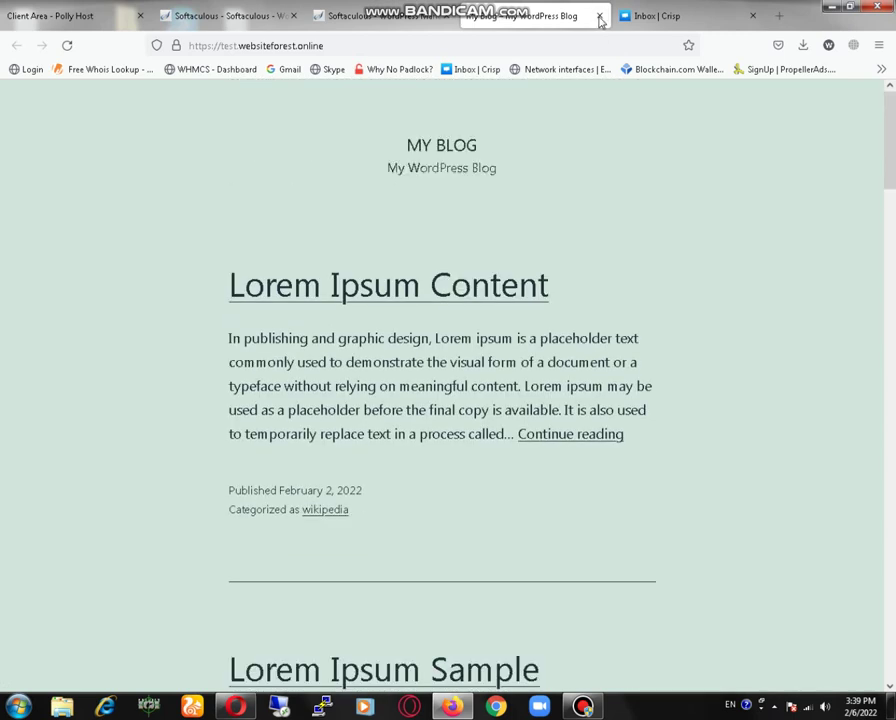
click(599, 17)
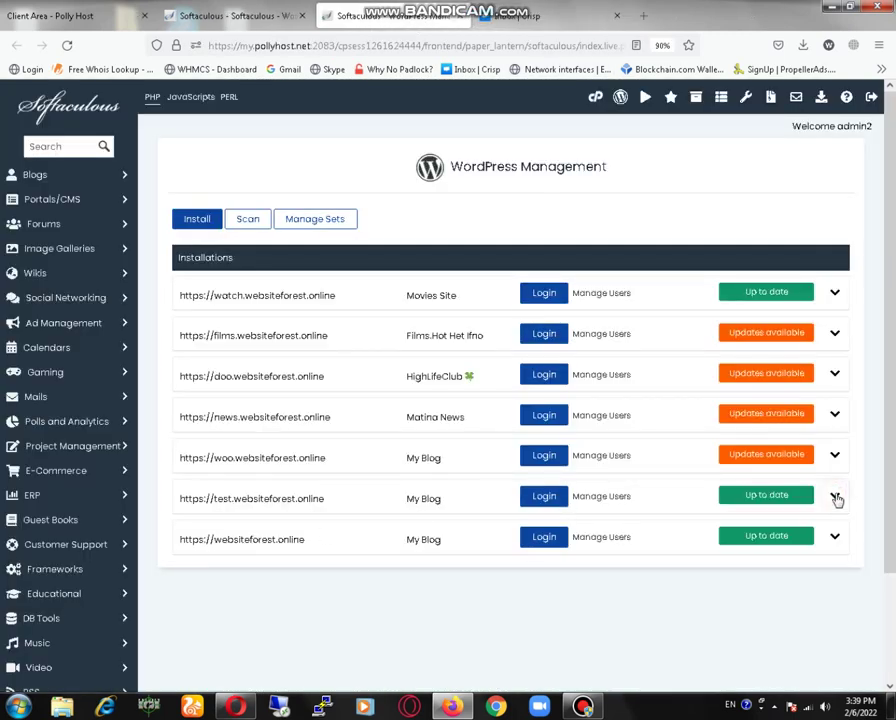
- Uninstall the test.websiteforest.online WordPress, removing its directory, database and database user
click(835, 497)
scroll(704, 544, down, 5)
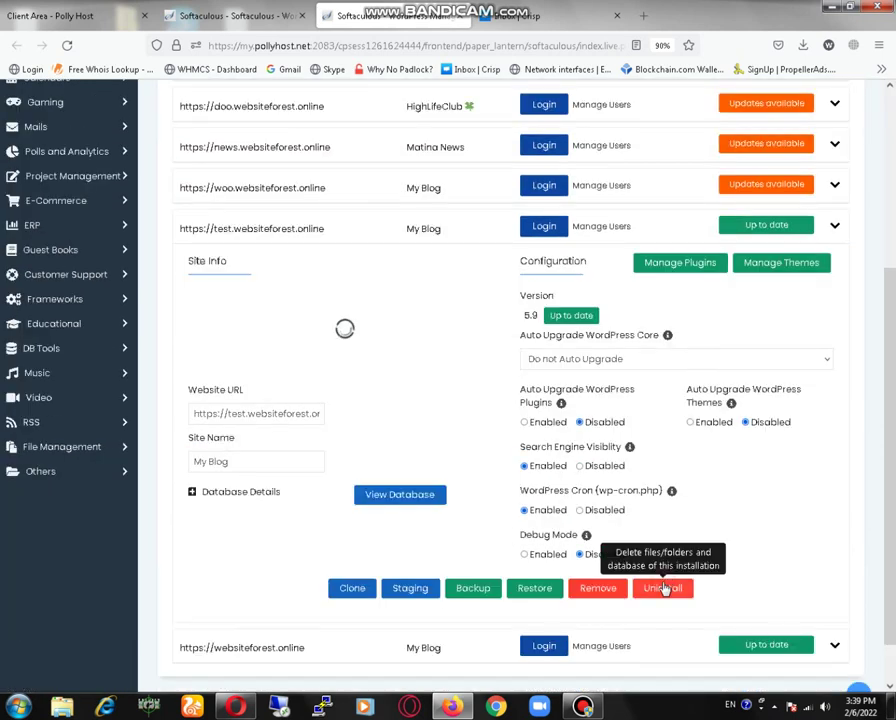
click(665, 589)
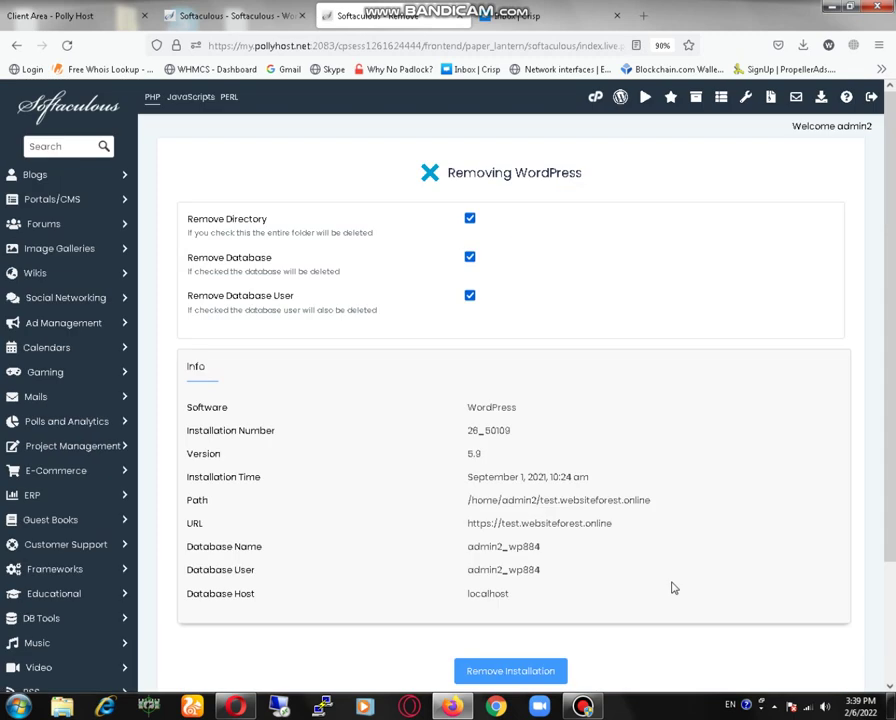
click(485, 671)
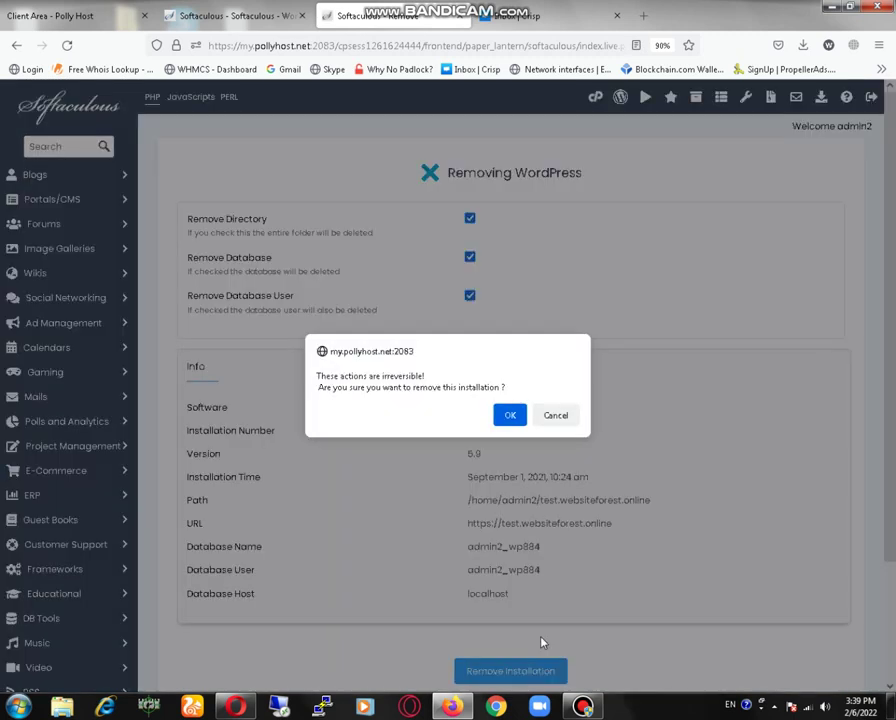
click(510, 416)
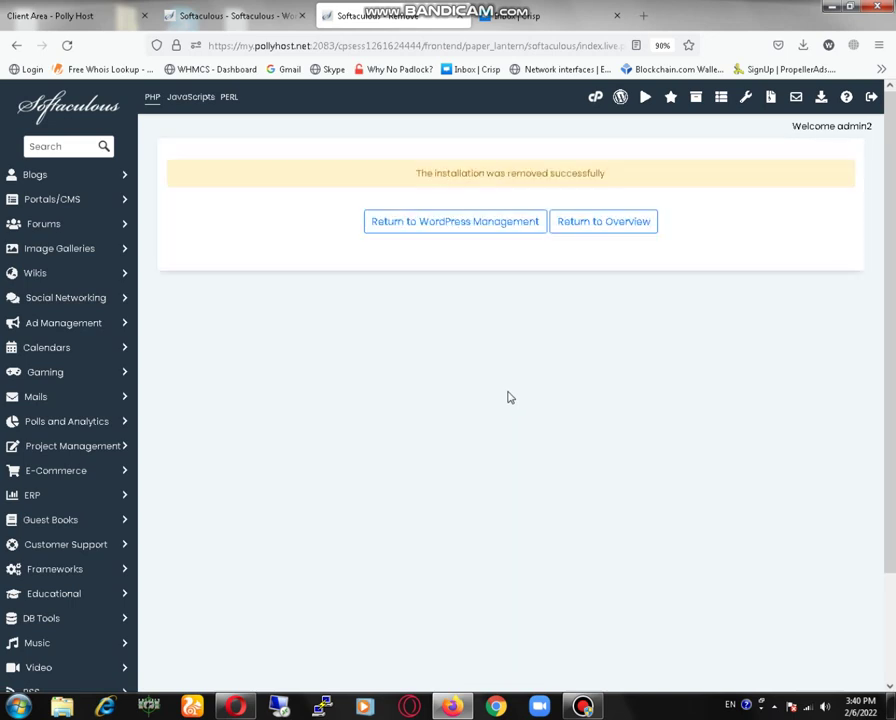
- Start a fresh WordPress install on test.websiteforest.online with an empty directory
click(695, 98)
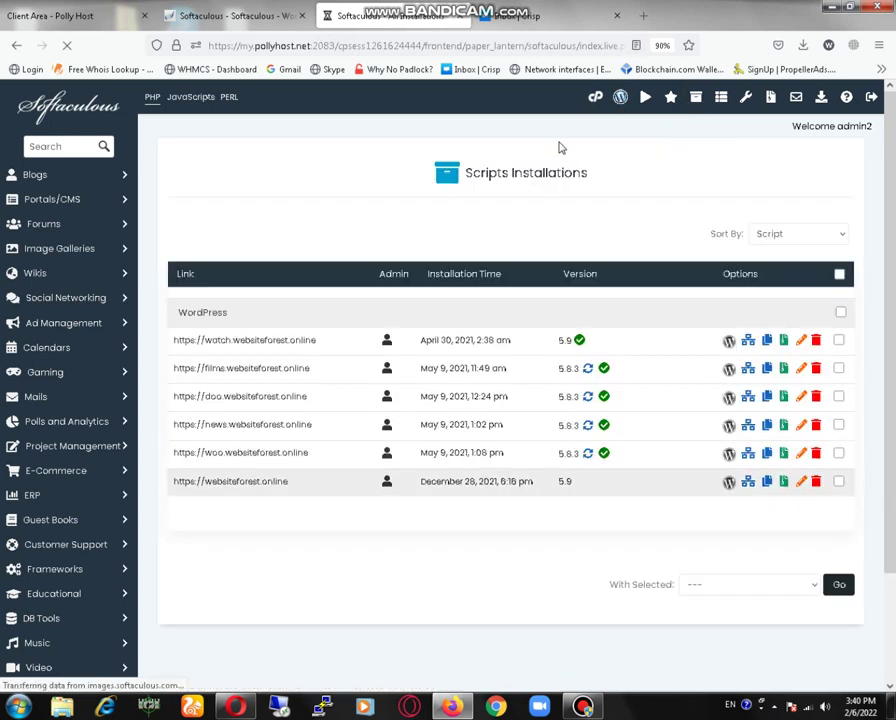
click(620, 98)
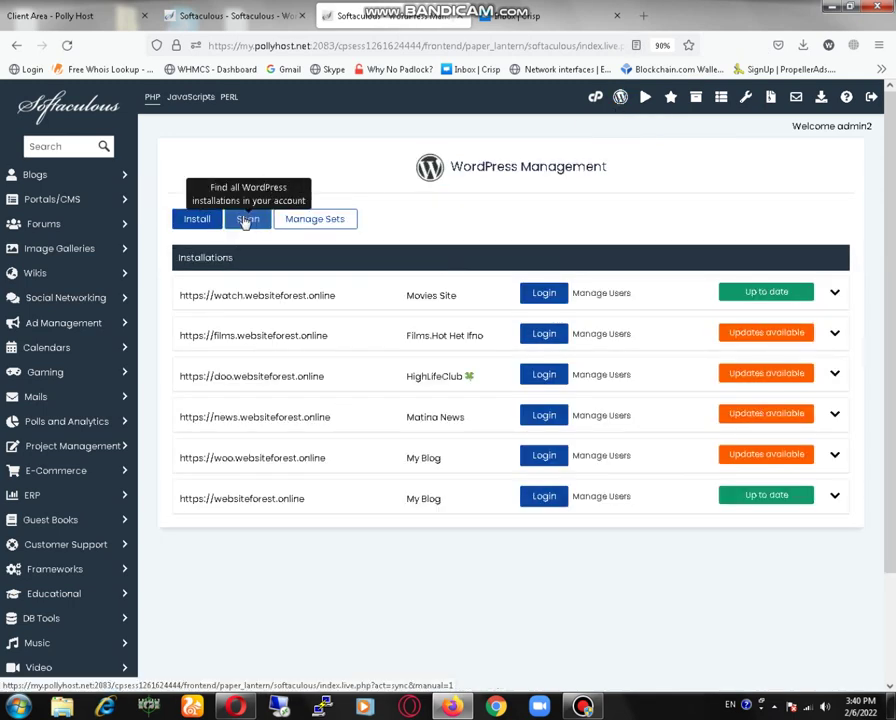
click(205, 225)
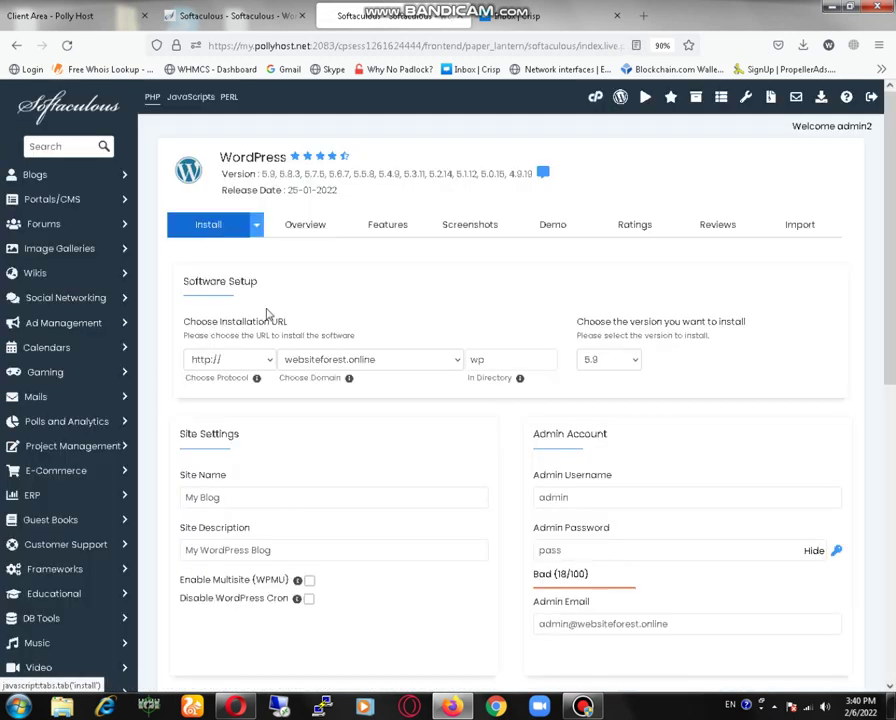
key(ctrl+a)
key(BackSpace)
click(448, 362)
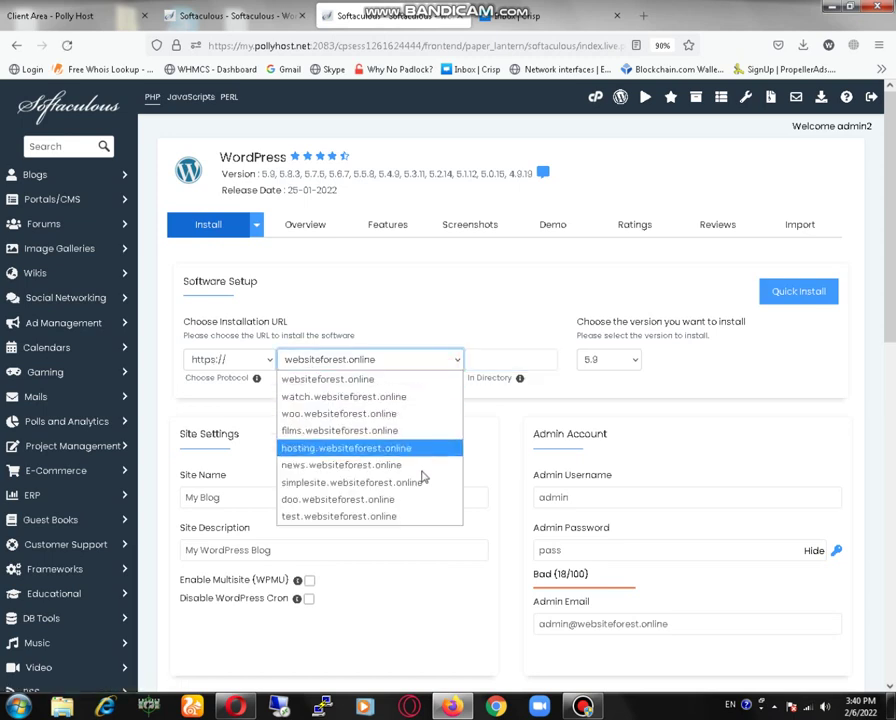
click(420, 516)
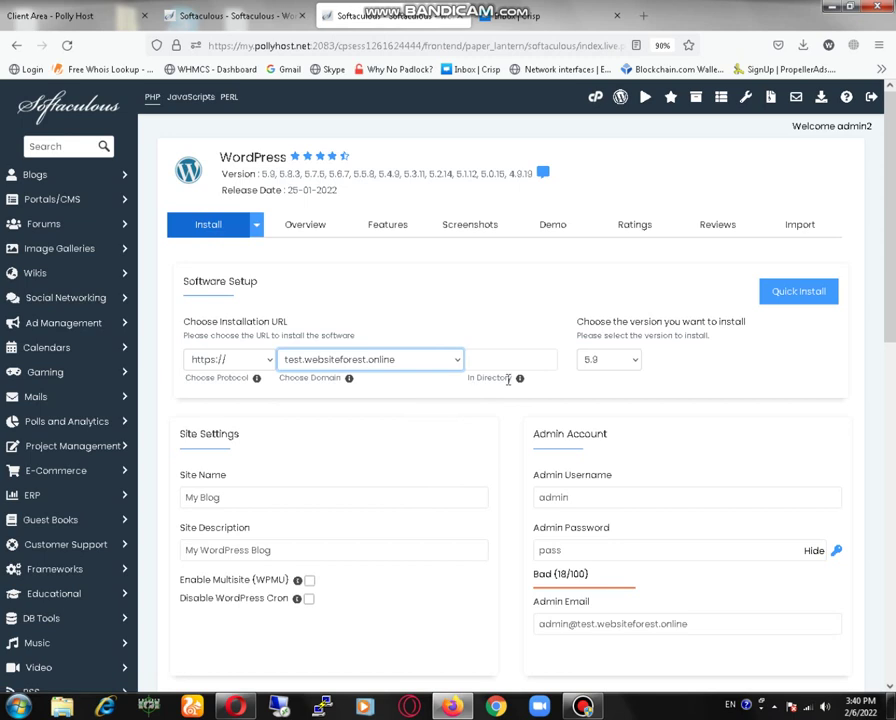
- Replace the default admin password with a new one and run the installation
scroll(600, 390, down, 5)
click(604, 283)
key(ctrl+a)
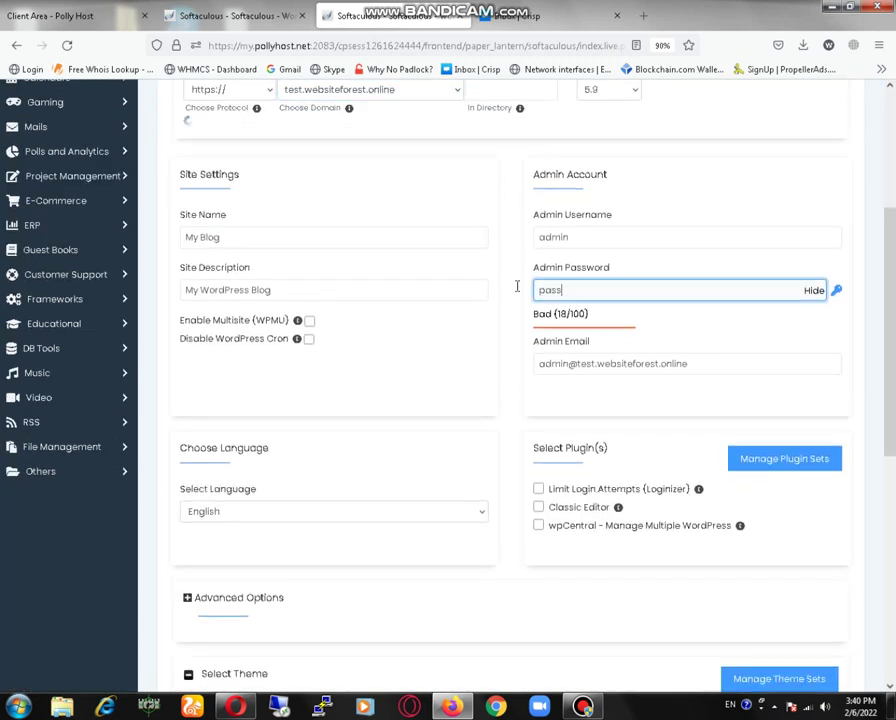
text(admin123)
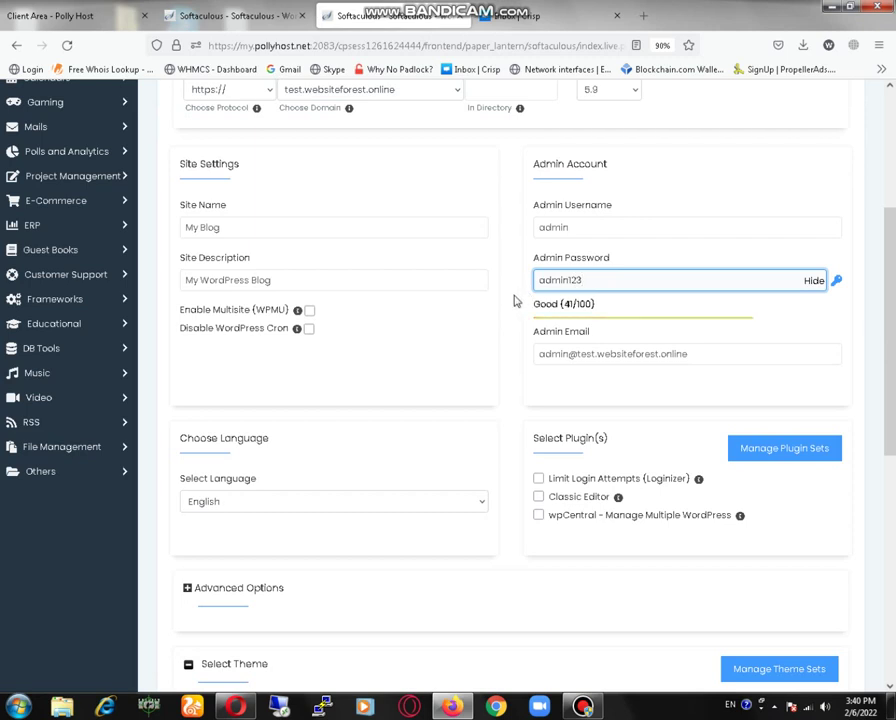
scroll(674, 590, down, 5)
click(515, 513)
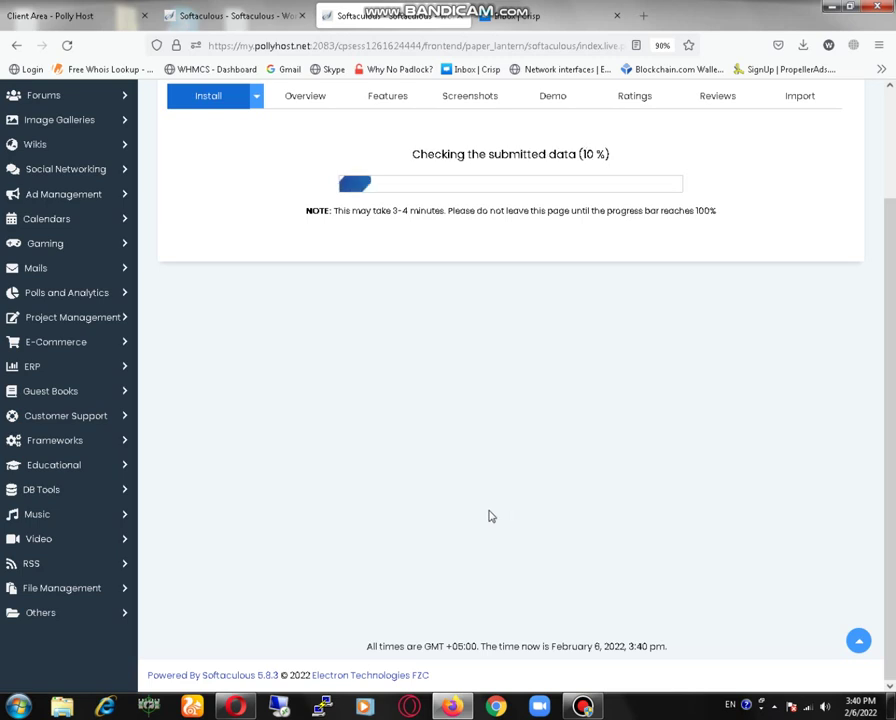
scroll(488, 516, up, 3)
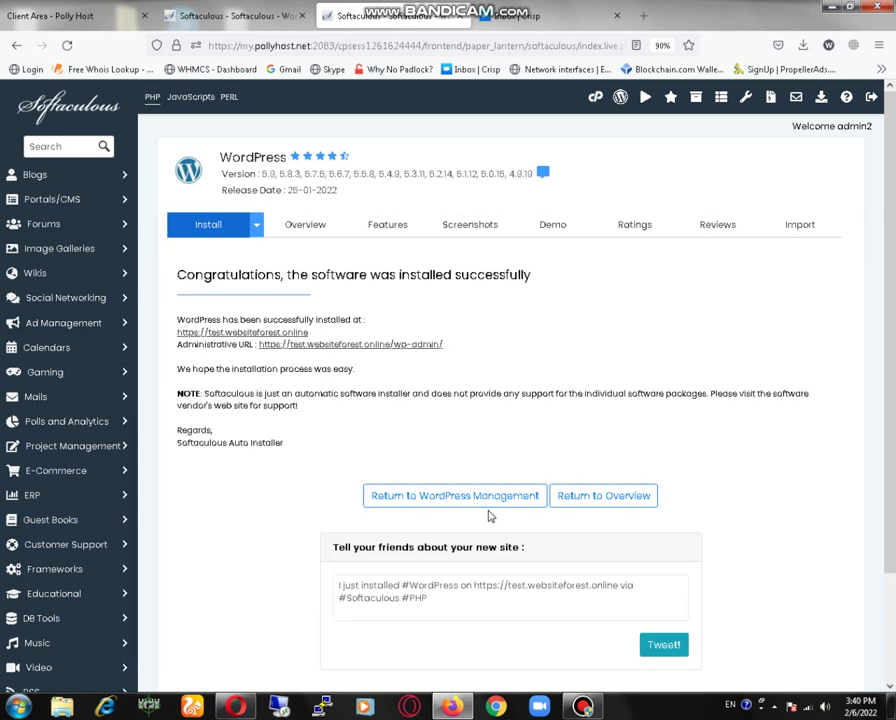
- Log into the new site's WordPress admin and view Installed Plugins, dismissing the Windows prompt
click(348, 345)
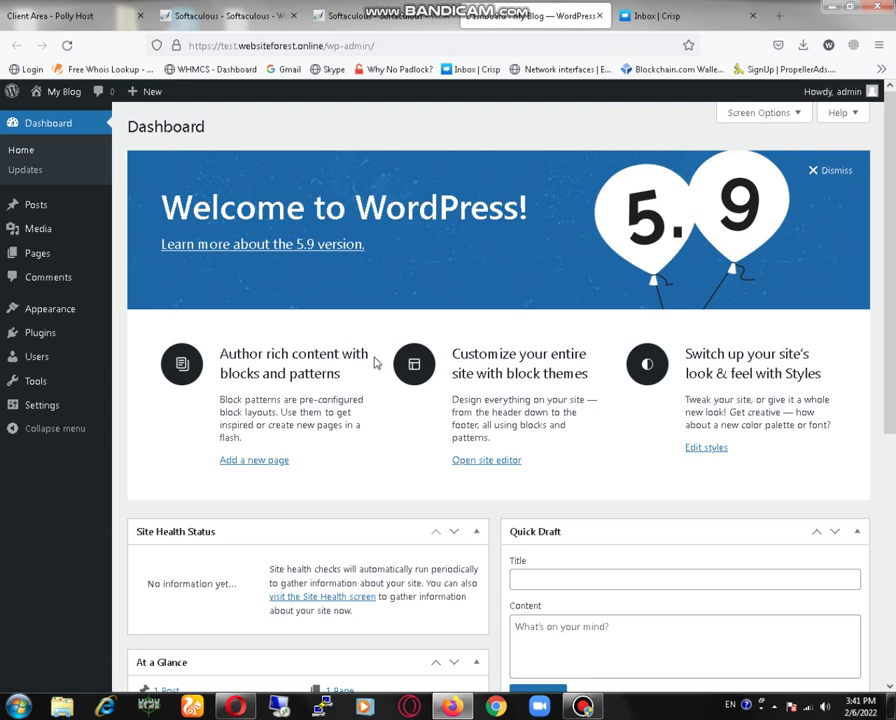
click(35, 333)
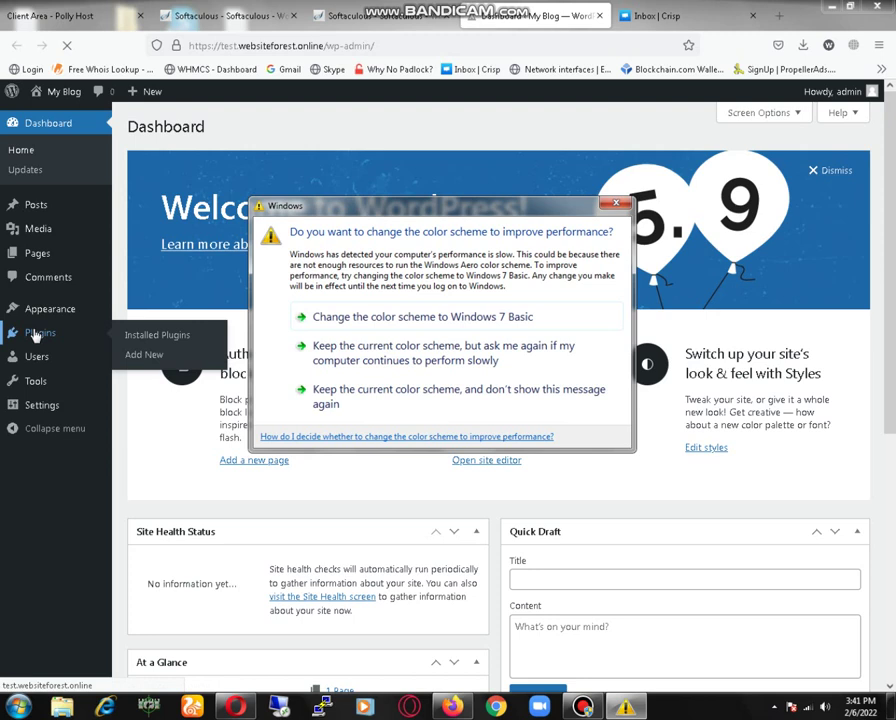
click(617, 204)
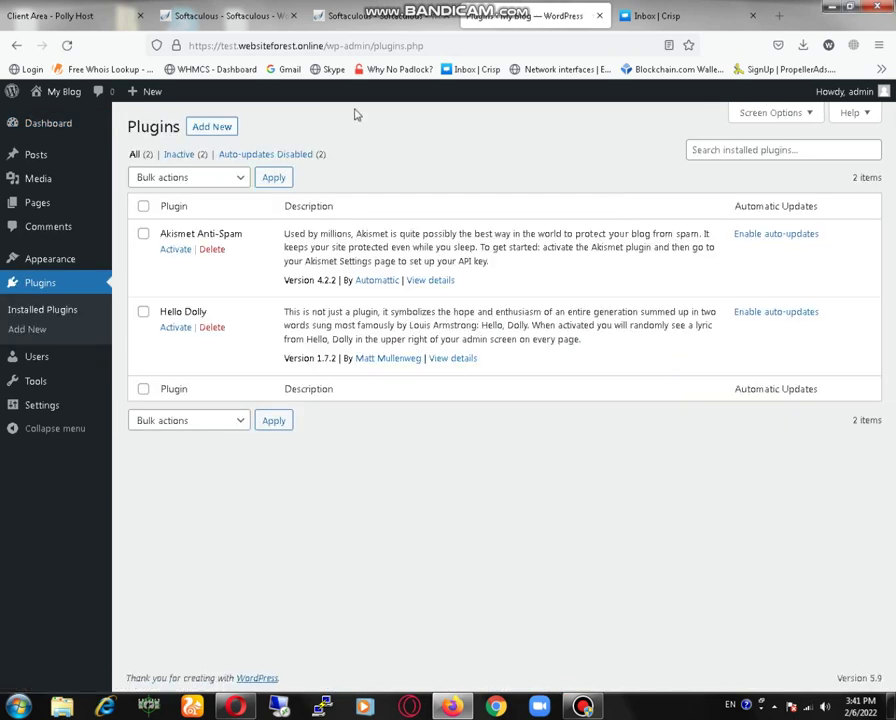
- Search plugins for 'wo', install and activate WooCommerce, and close the Crisp inbox tab
click(212, 133)
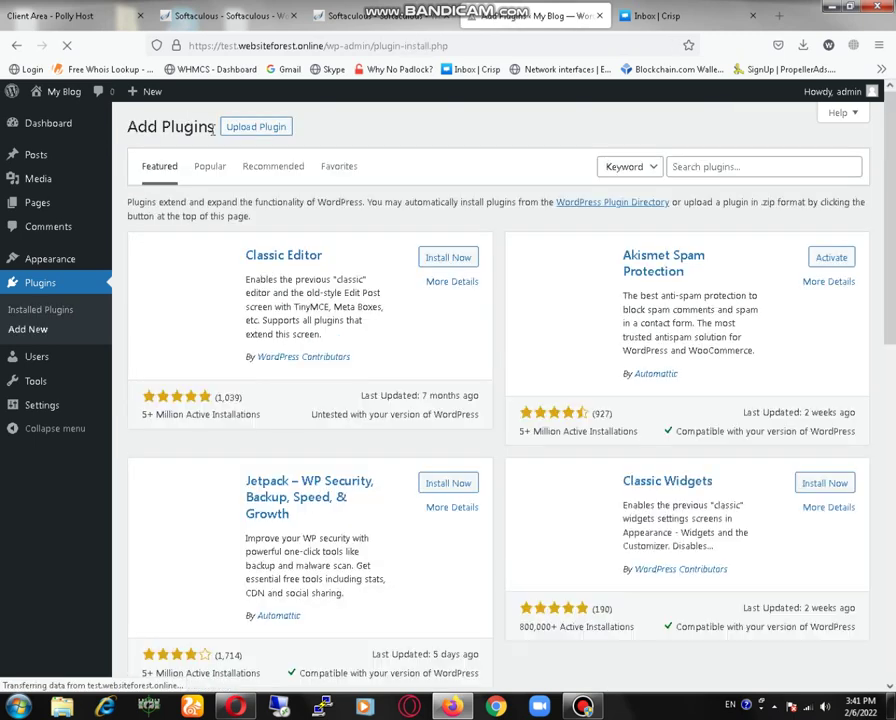
click(802, 174)
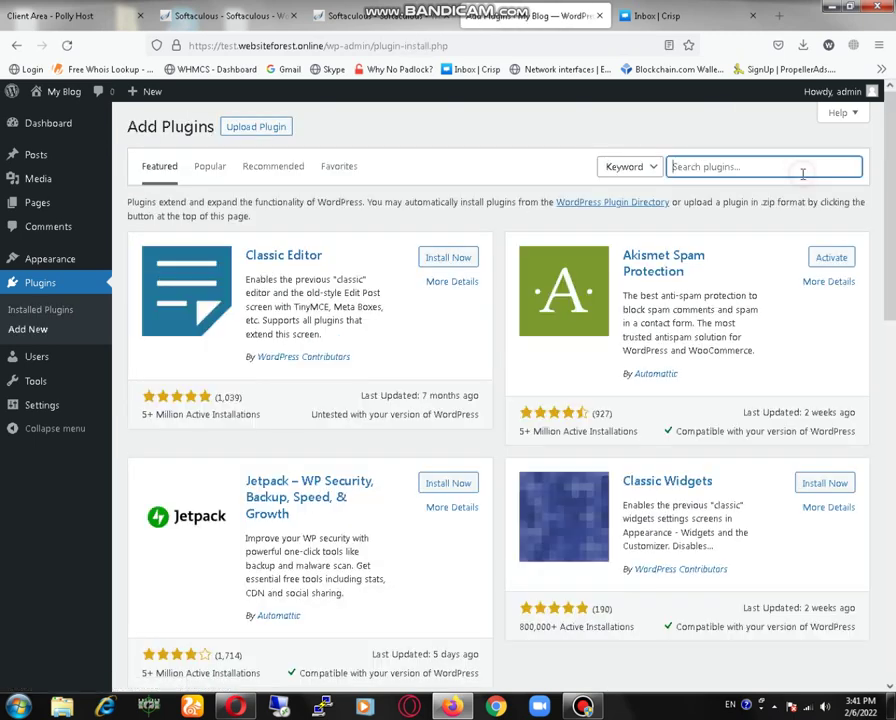
text(woo)
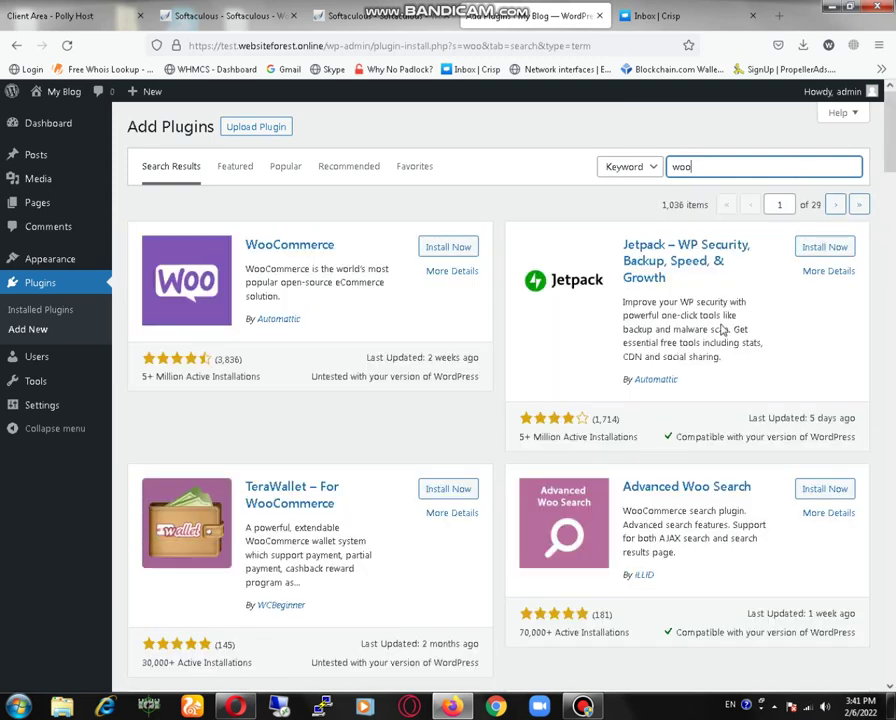
click(449, 247)
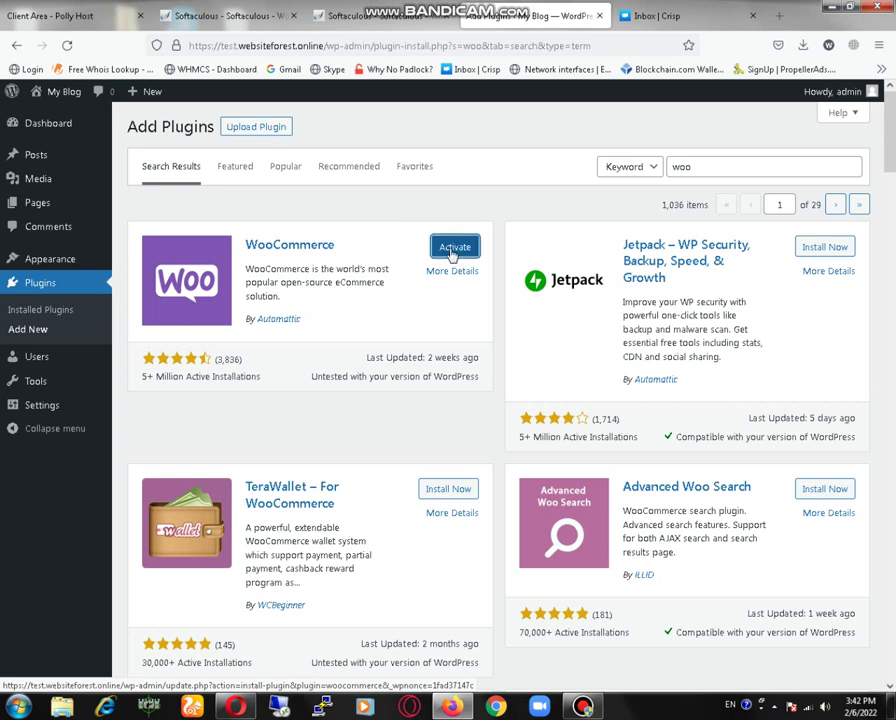
click(451, 252)
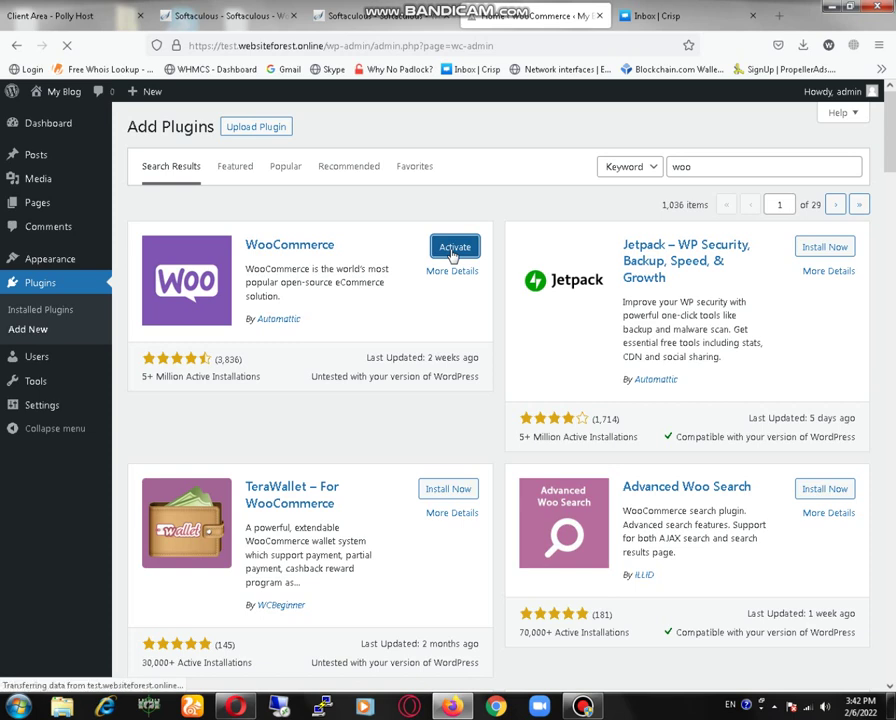
click(755, 17)
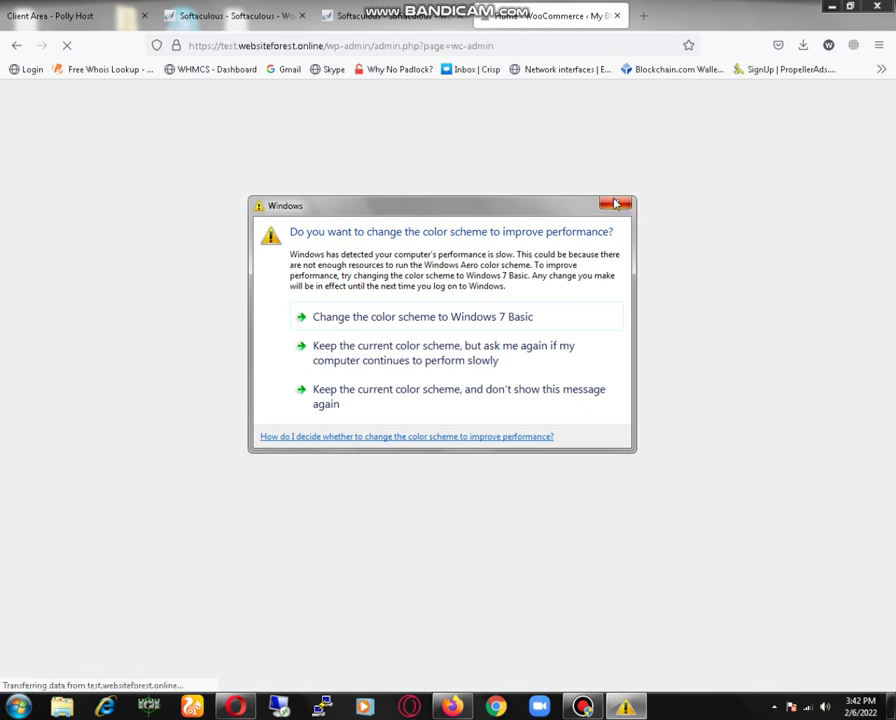
- Switch Windows to the Windows 7 Basic colour scheme while the setup wizard loads
click(502, 316)
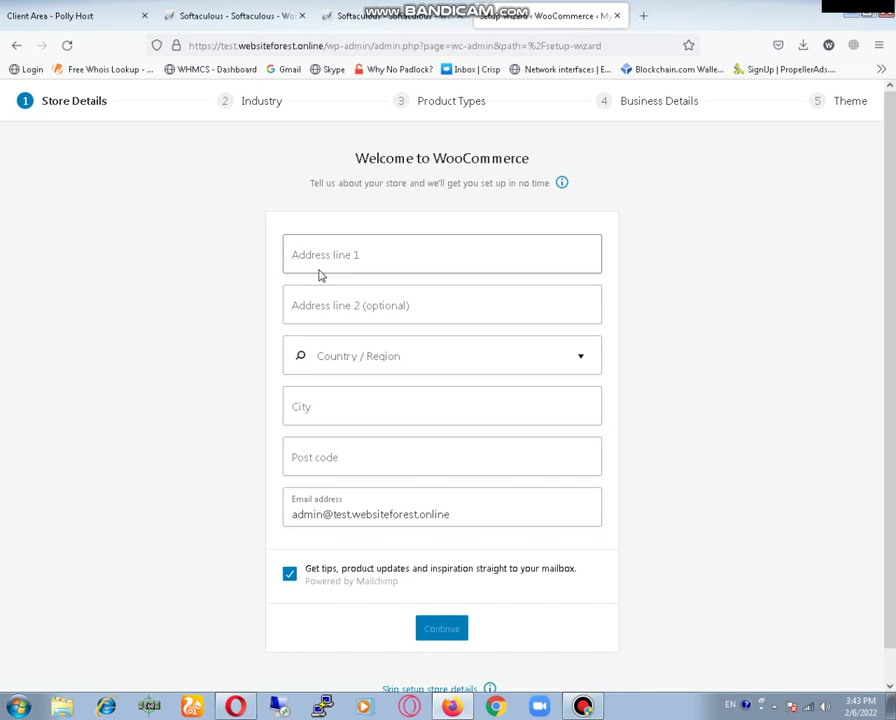
- Enter the store's street address, country/region, city and post code, then continue
click(342, 255)
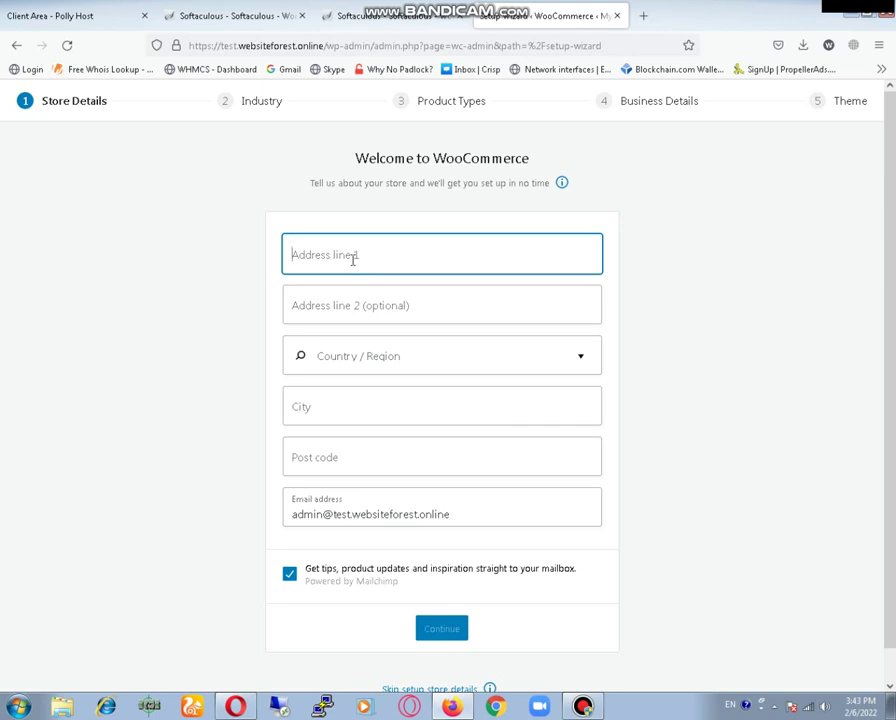
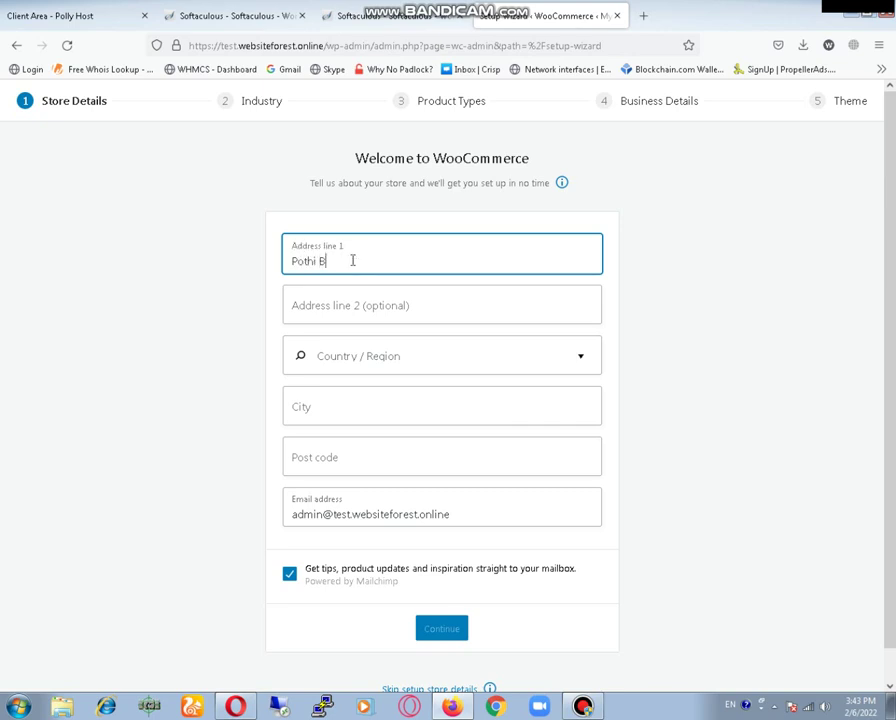
key(Tab)
key(Tab)
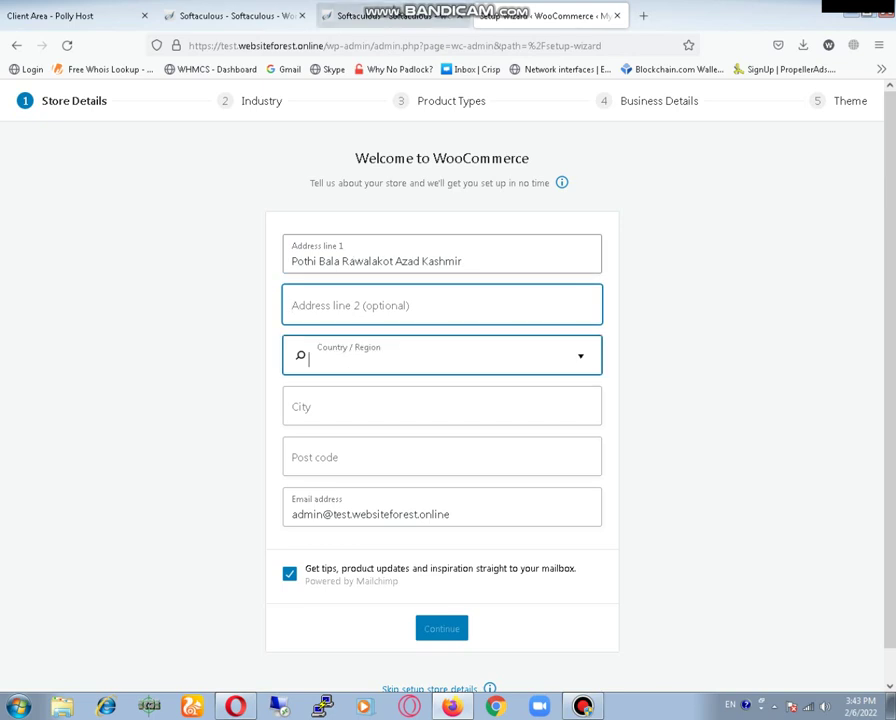
text(Azad k)
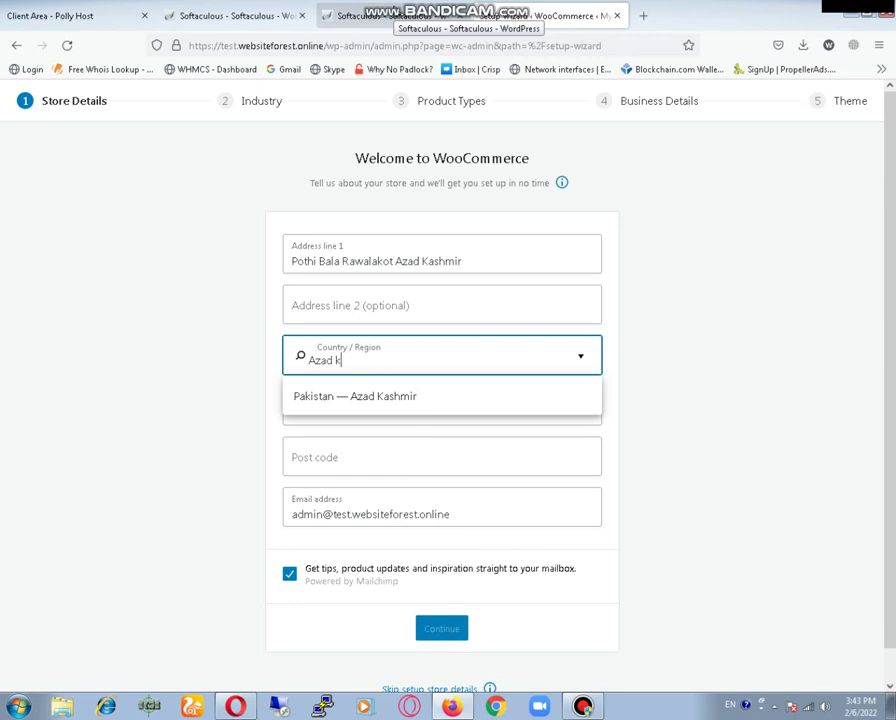
key(Return)
key(Tab)
text(Rawalakot)
key(Tab)
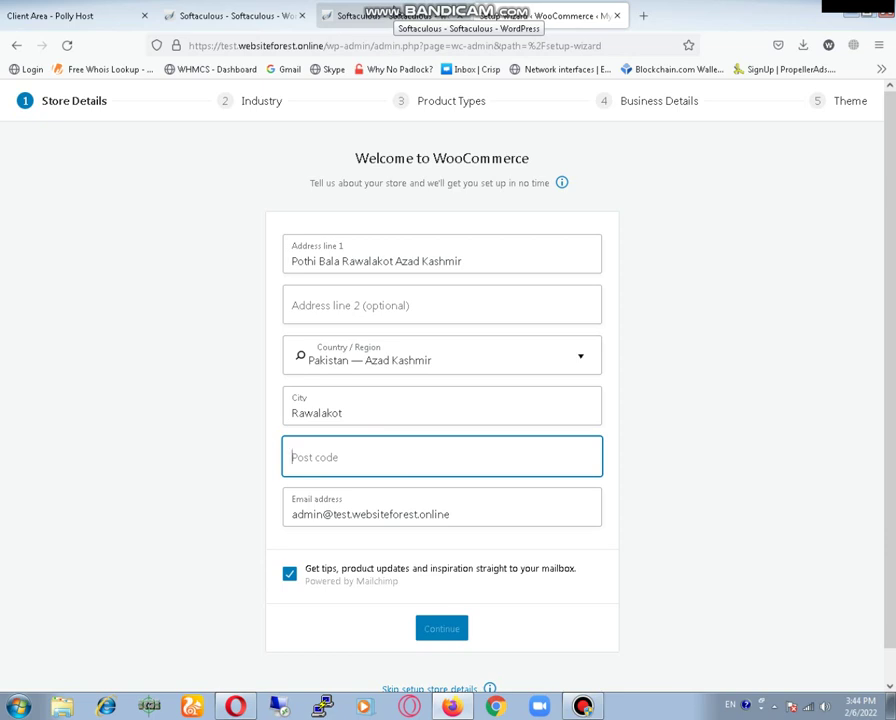
text(12350)
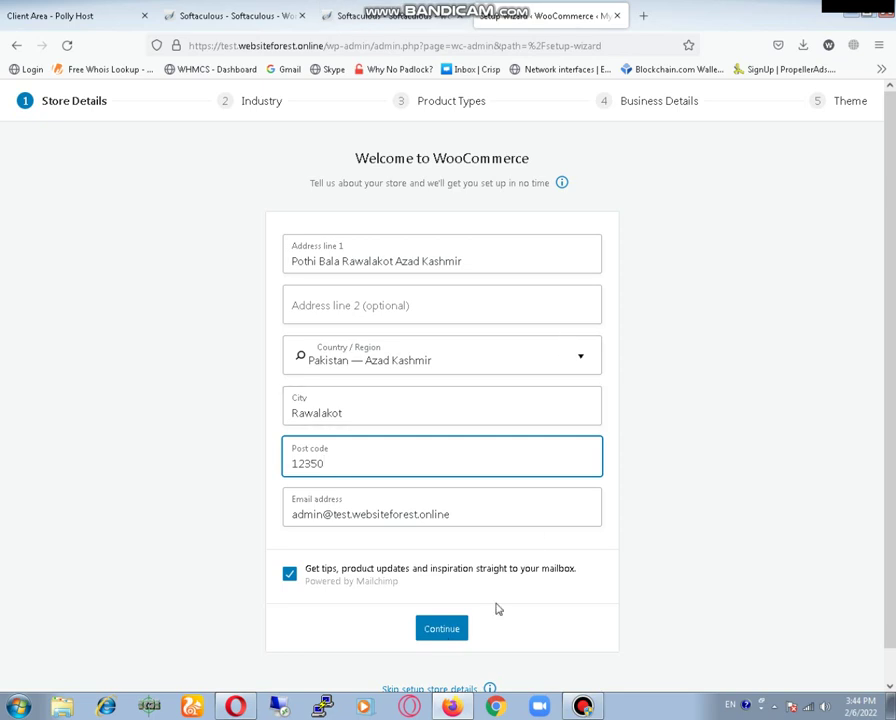
scroll(542, 608, down, 1)
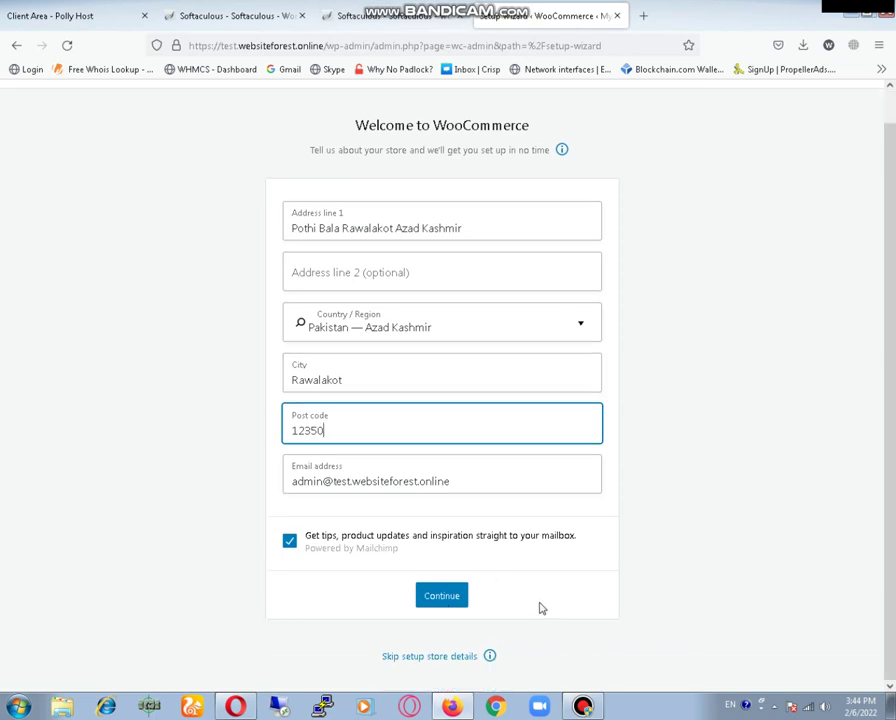
click(447, 602)
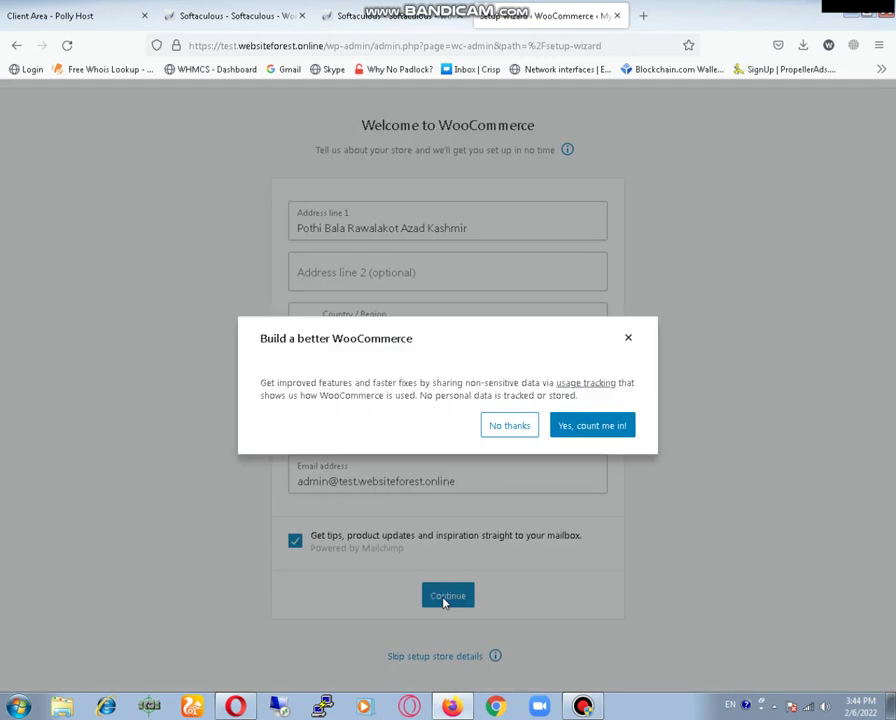
- Opt in to usage tracking and tick all six industries except Other, then continue
click(603, 428)
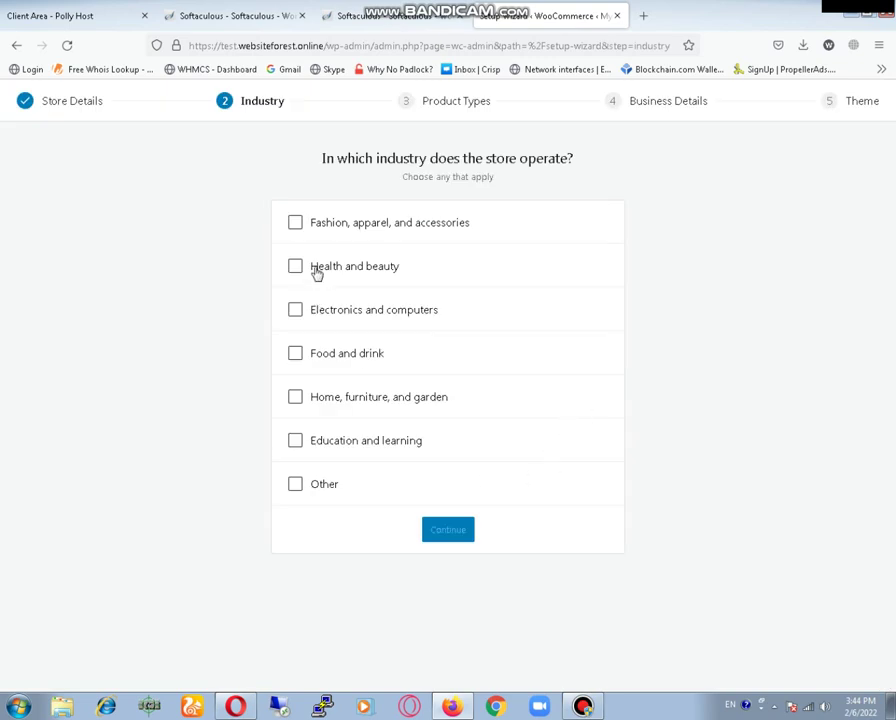
click(296, 224)
click(295, 266)
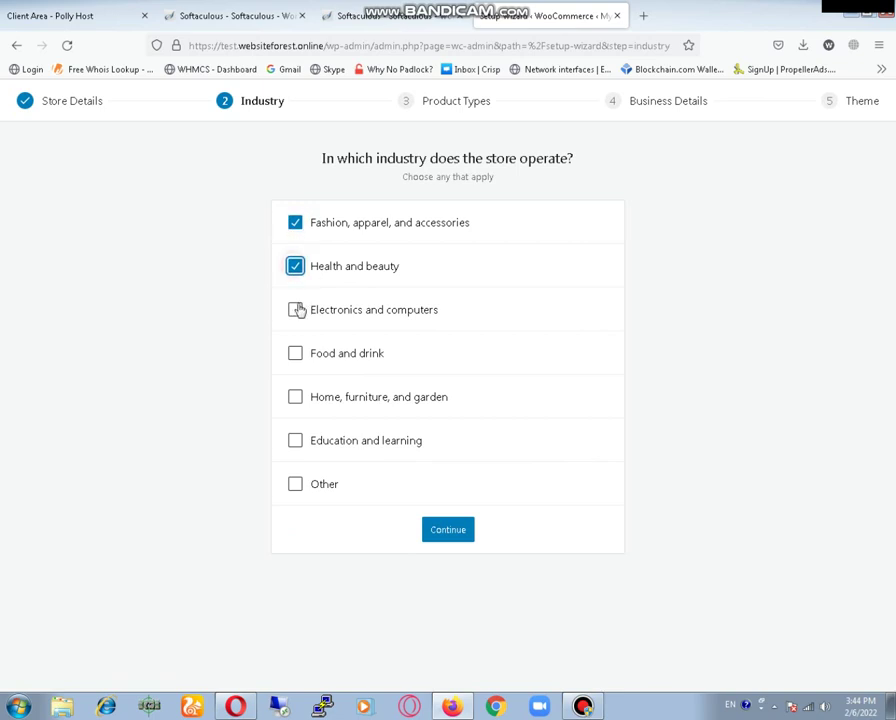
click(297, 311)
click(295, 354)
click(295, 397)
click(296, 440)
click(295, 484)
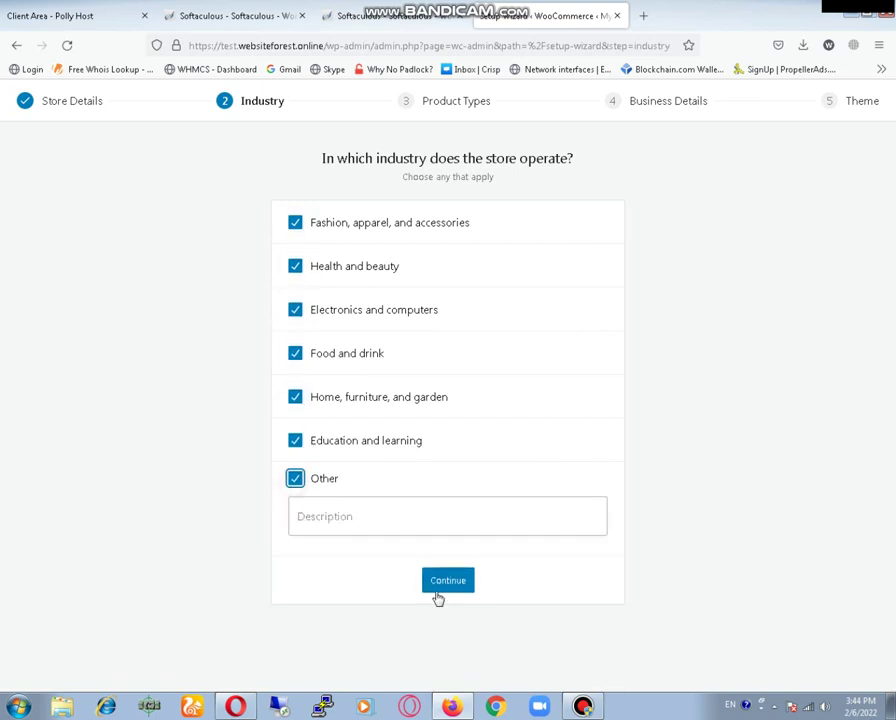
click(295, 480)
click(448, 540)
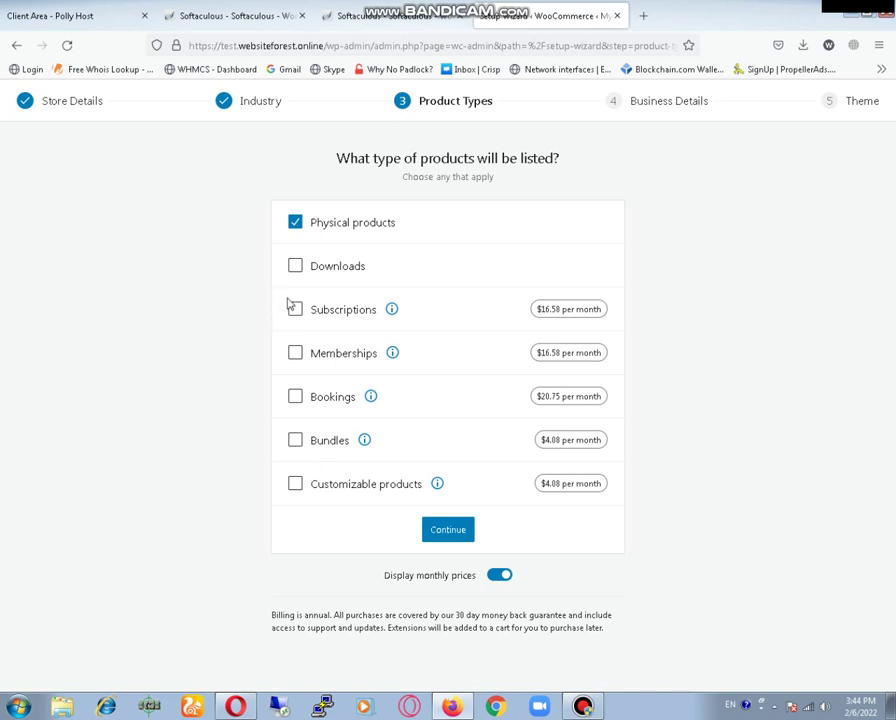
- Tick Downloads, Subscriptions, Memberships, Bookings, Bundles and Customizable product types, then continue
click(296, 267)
click(296, 312)
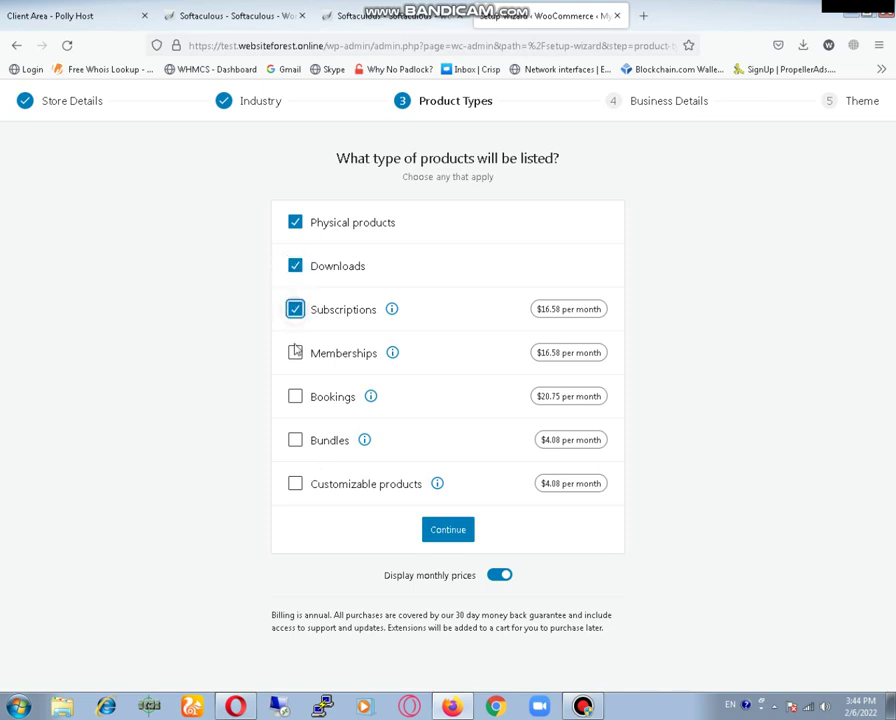
click(296, 352)
click(296, 397)
click(296, 442)
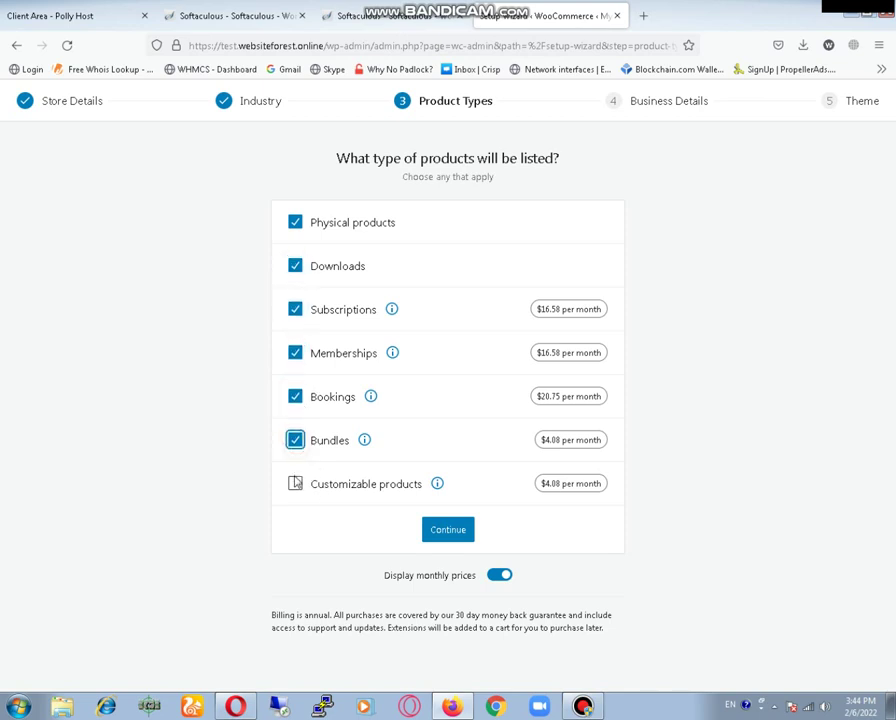
click(295, 484)
click(438, 530)
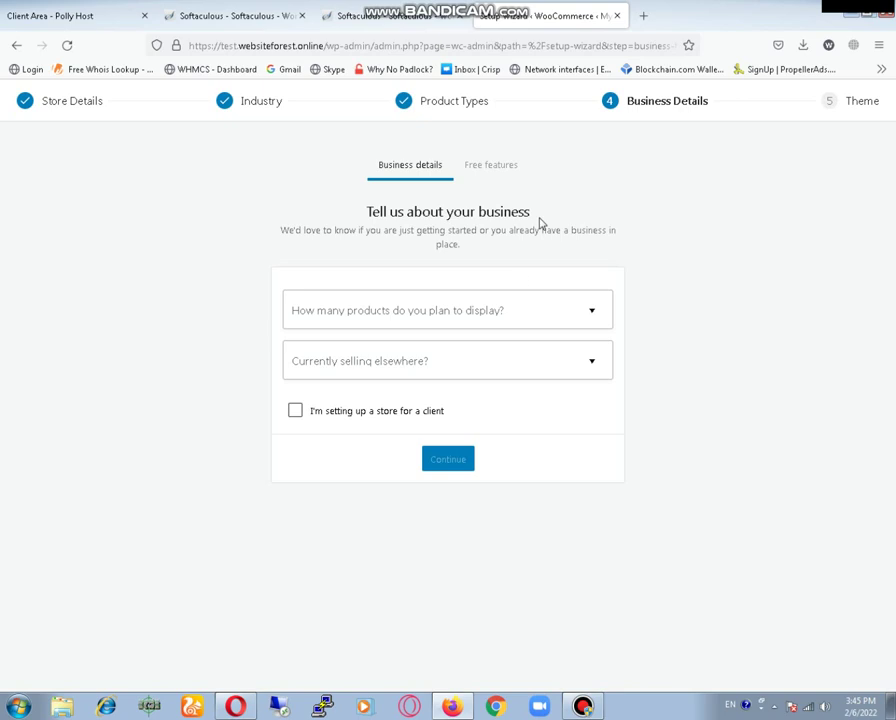
- Enter business details: 101 - 1,000 planned products, not selling elsewhere, store set up for a client
click(488, 310)
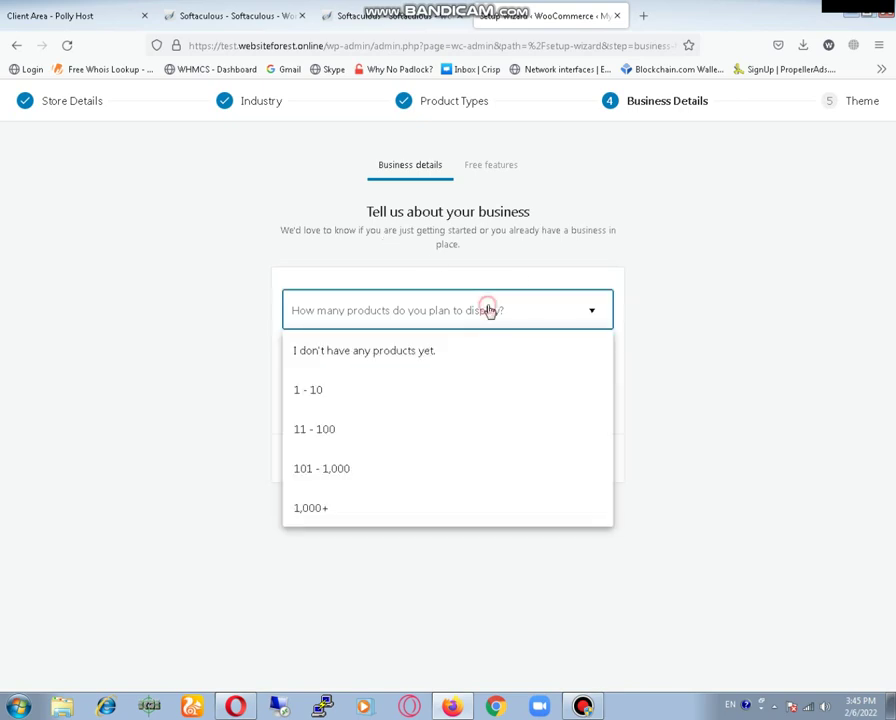
click(481, 470)
click(452, 363)
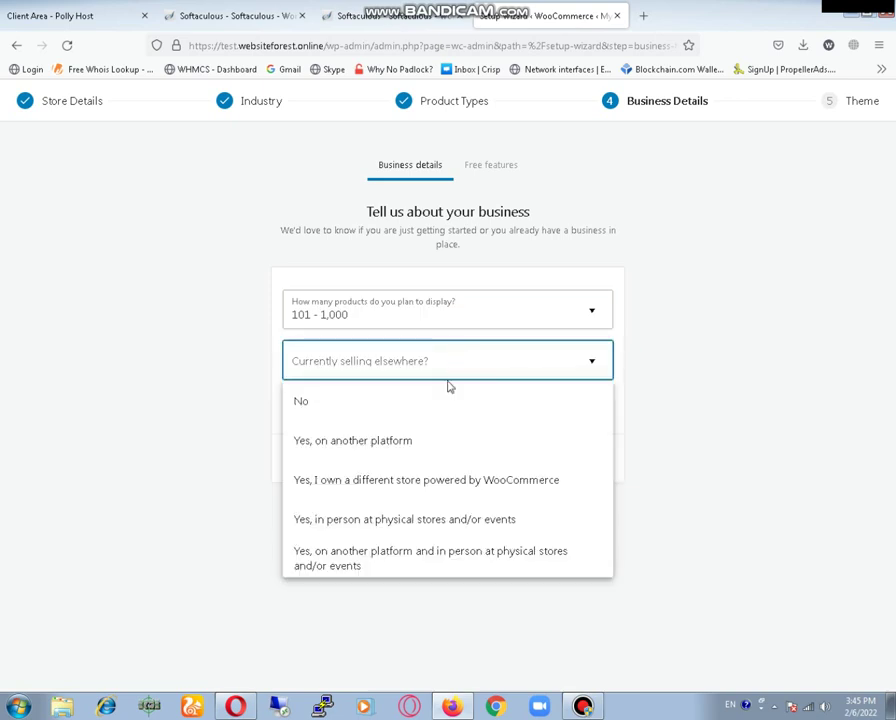
click(451, 406)
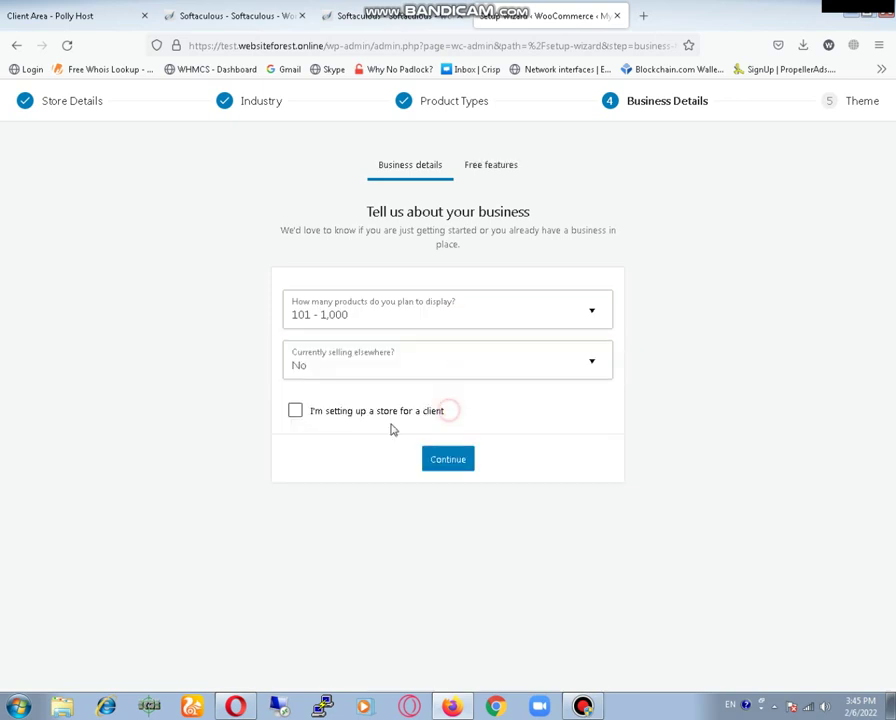
click(294, 411)
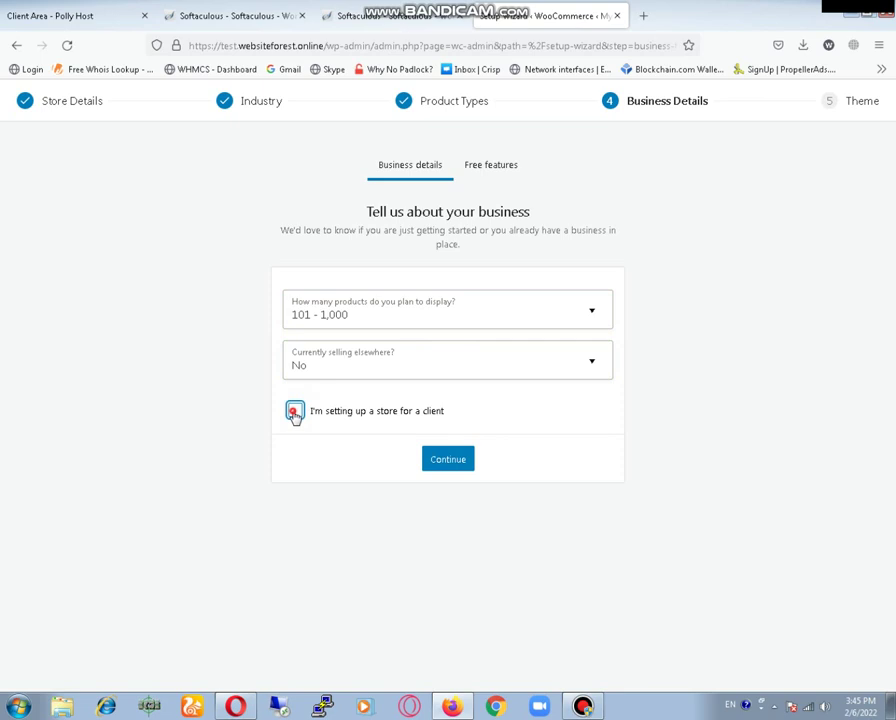
- Submit the business details and accept the recommended free business features
click(443, 464)
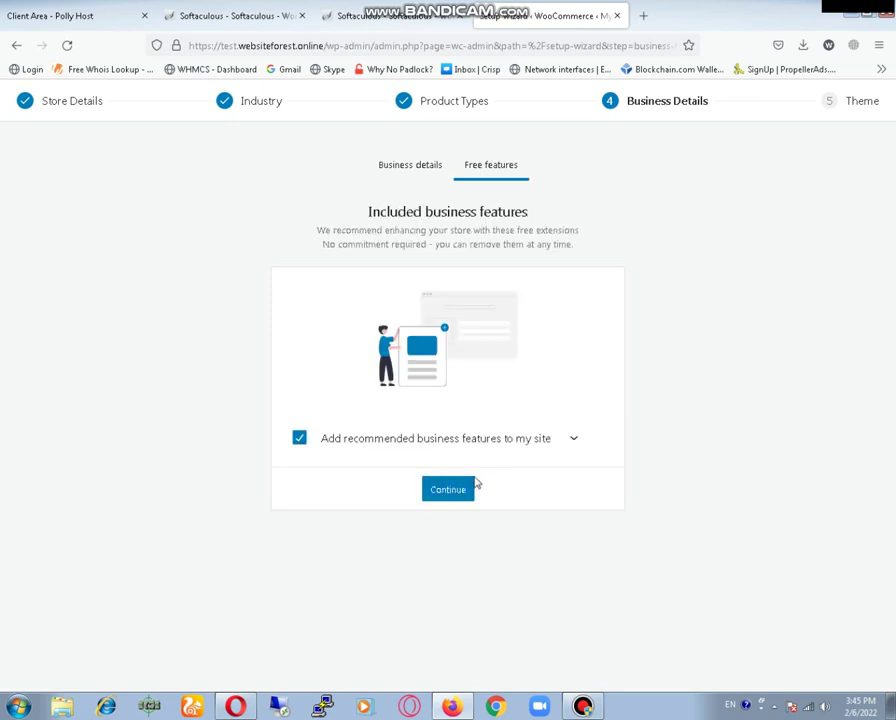
click(448, 490)
click(447, 490)
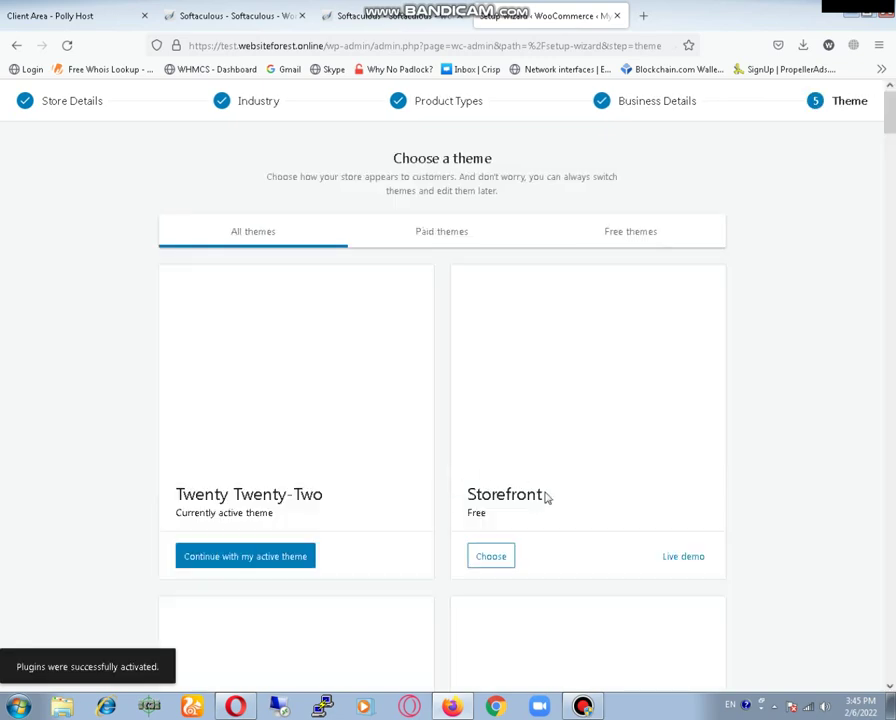
- Filter the theme list to show only free themes
scroll(336, 490, down, 3)
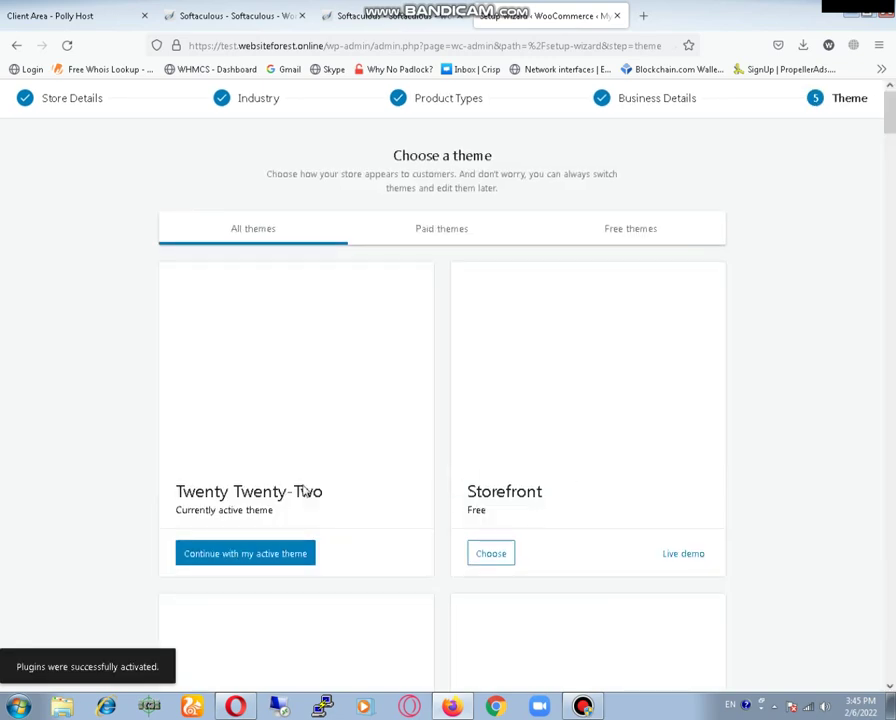
scroll(336, 490, up, 3)
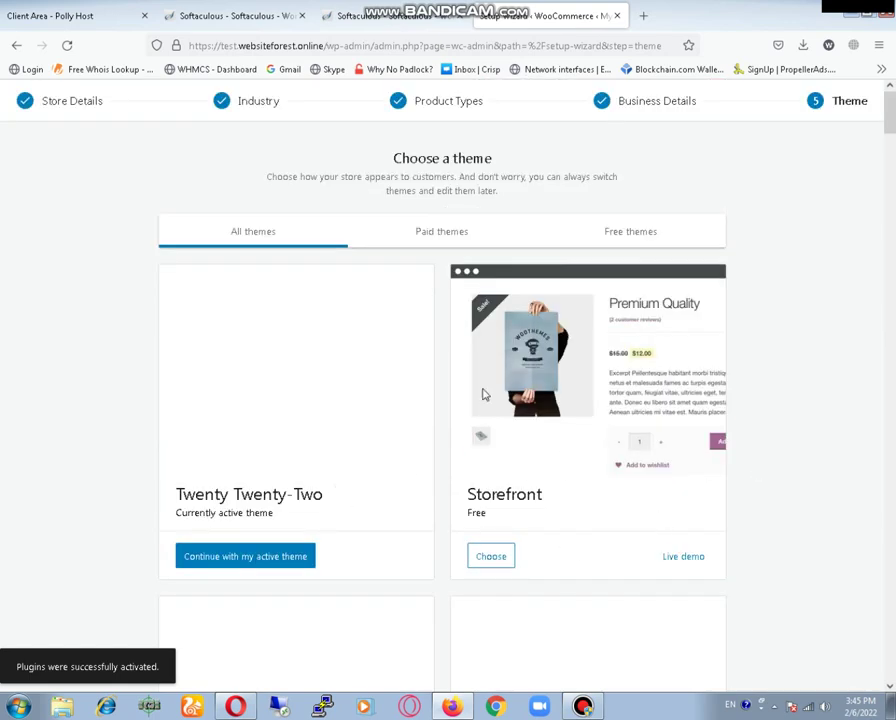
scroll(772, 332, down, 2)
scroll(772, 332, up, 2)
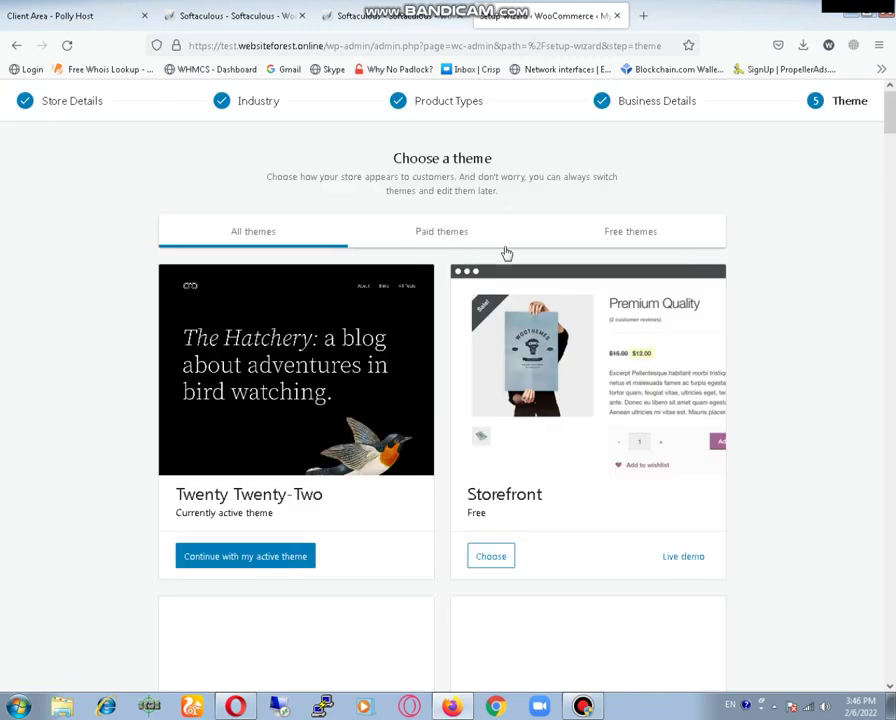
click(623, 237)
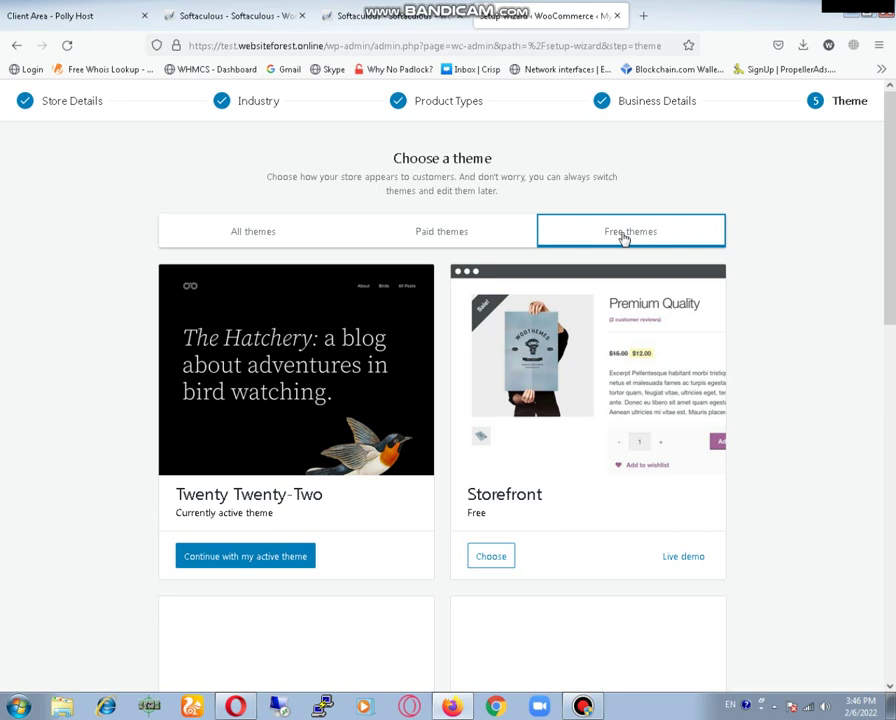
- Choose the Storefront theme to install and activate it
scroll(662, 586, down, 5)
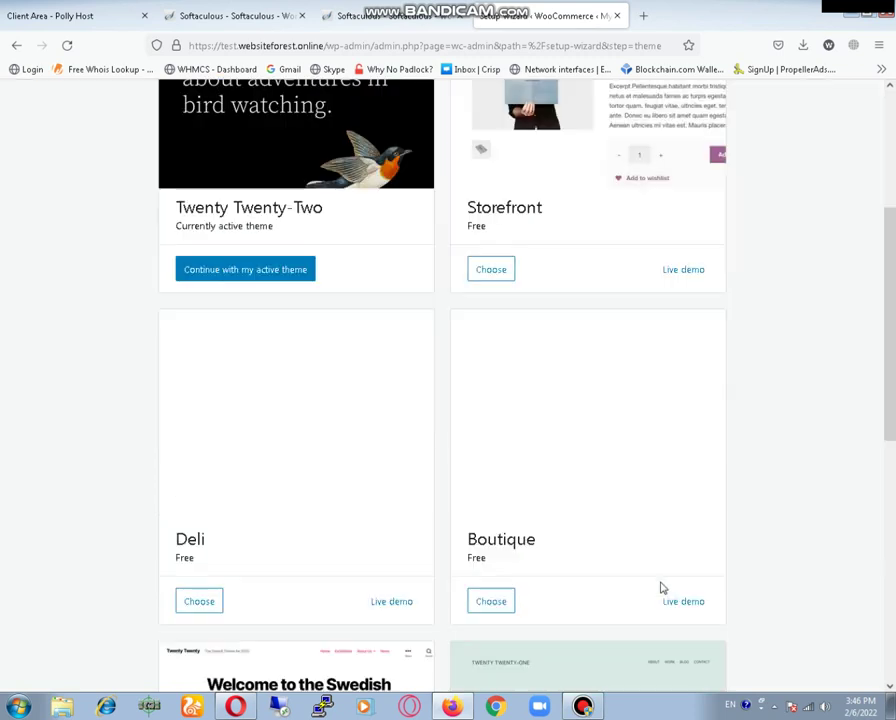
scroll(662, 589, down, 2)
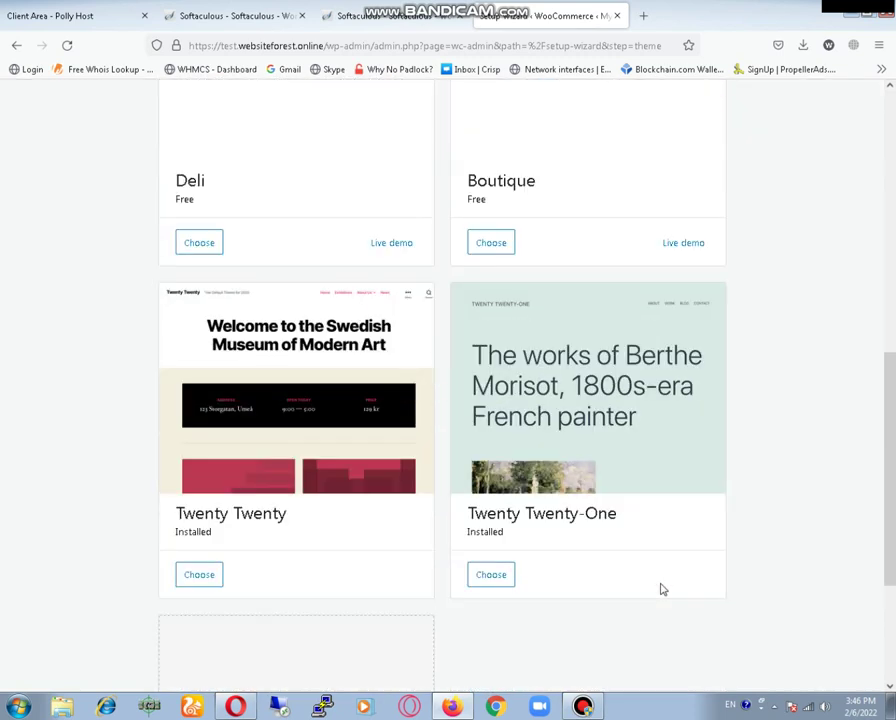
scroll(662, 589, down, 2)
scroll(662, 589, up, 5)
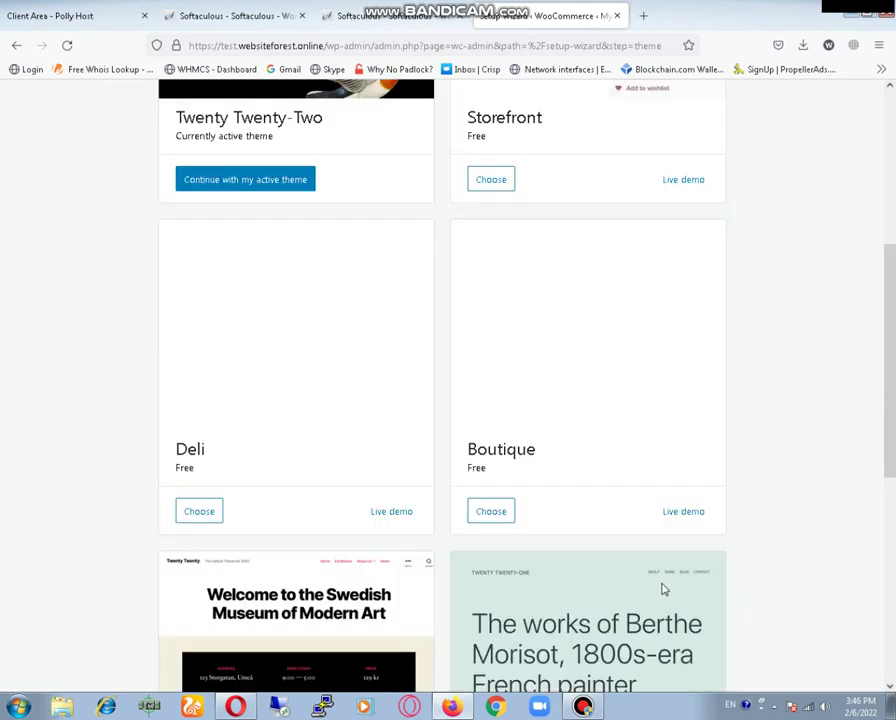
scroll(662, 588, up, 3)
scroll(662, 588, down, 8)
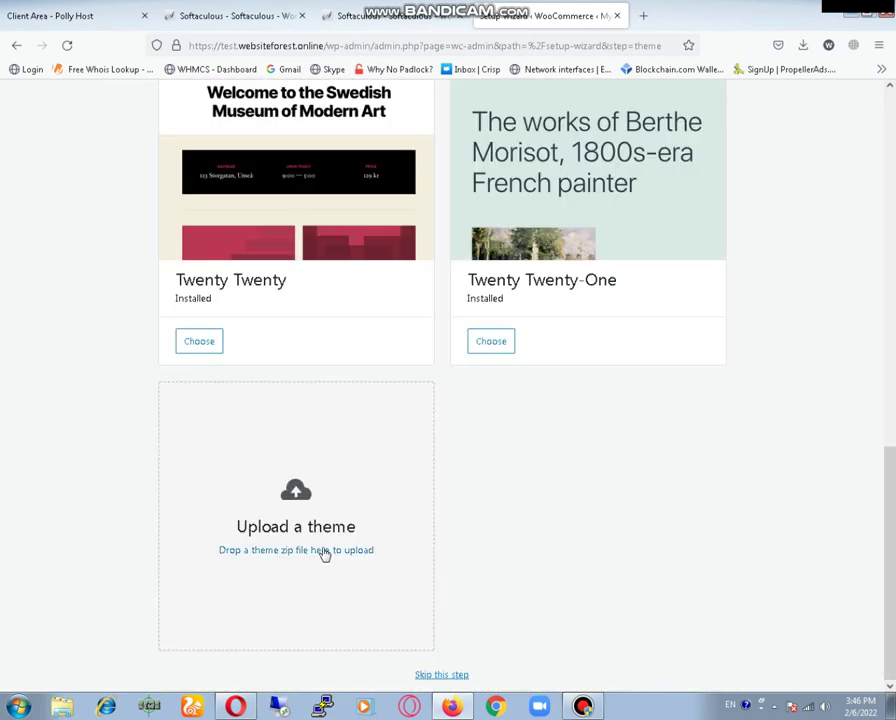
scroll(784, 536, up, 7)
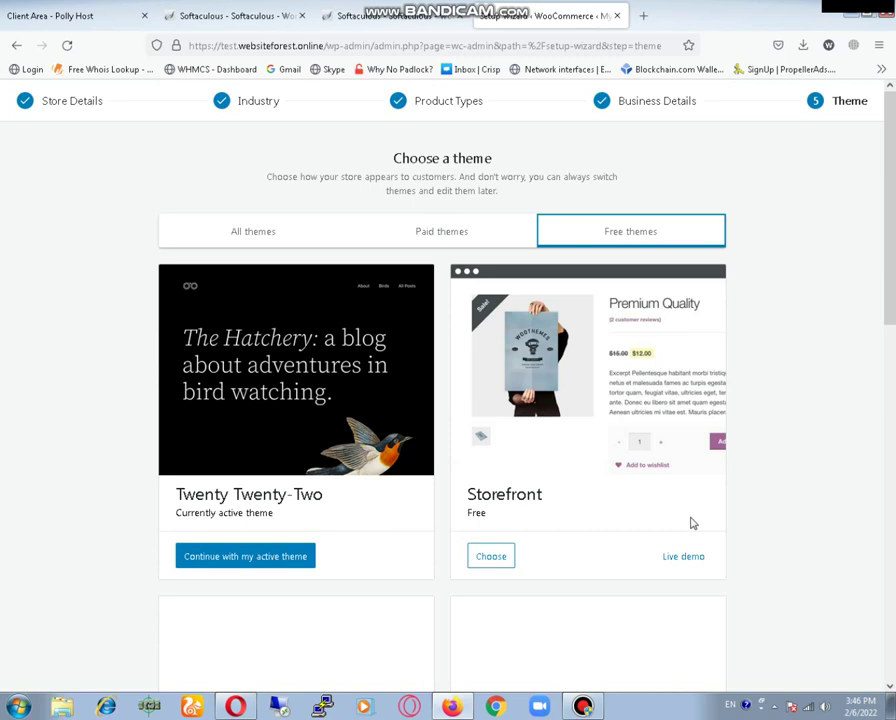
click(501, 562)
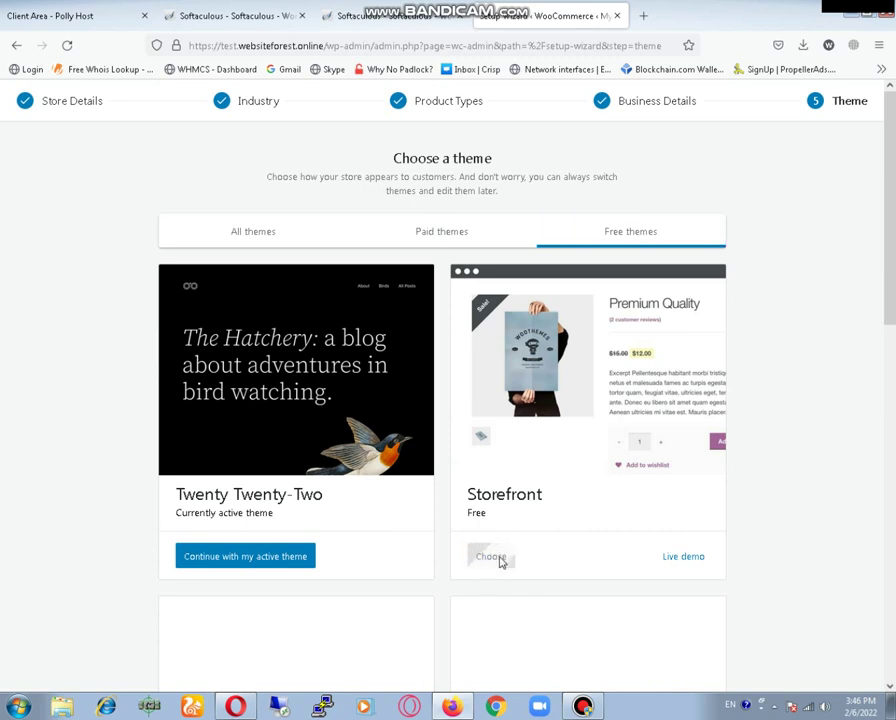
right_click(685, 564)
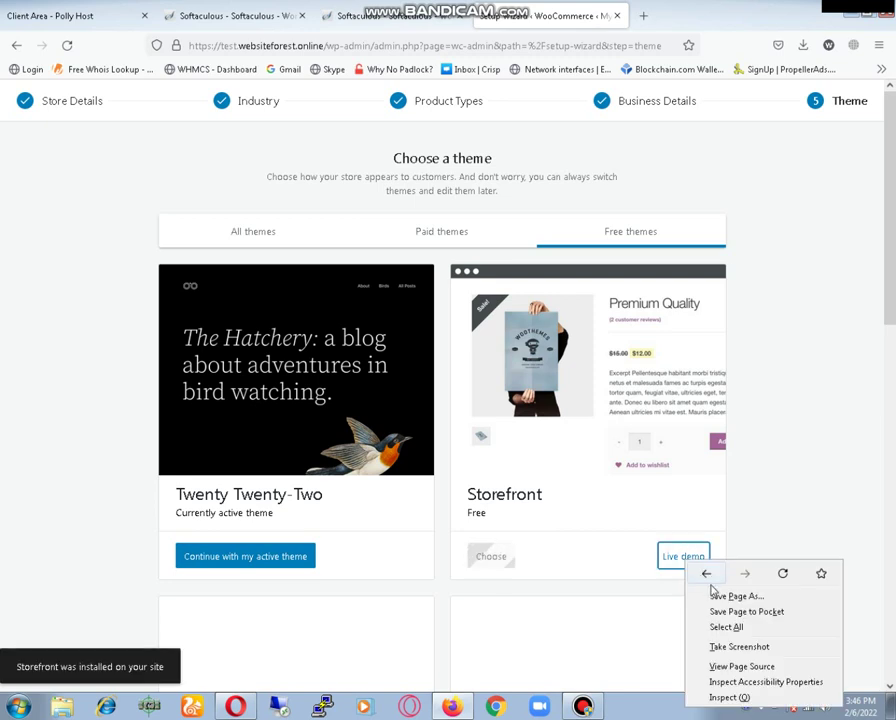
click(794, 481)
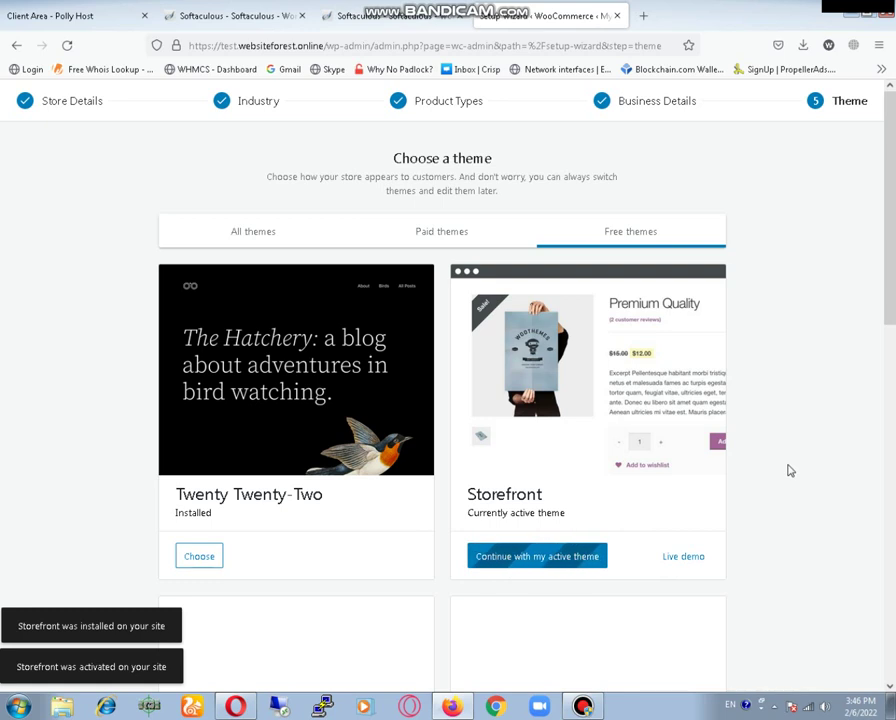